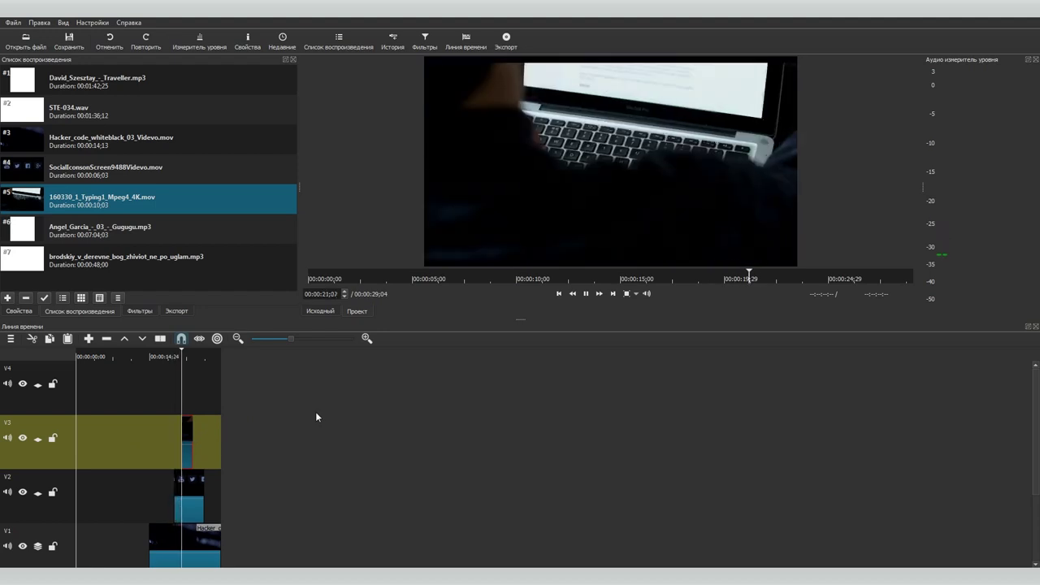
Step: Place the Gugugu, brodskiy_v_derevne and Traveller MP3 files on tracks A1, A2 and A3 and play them back
key(space)
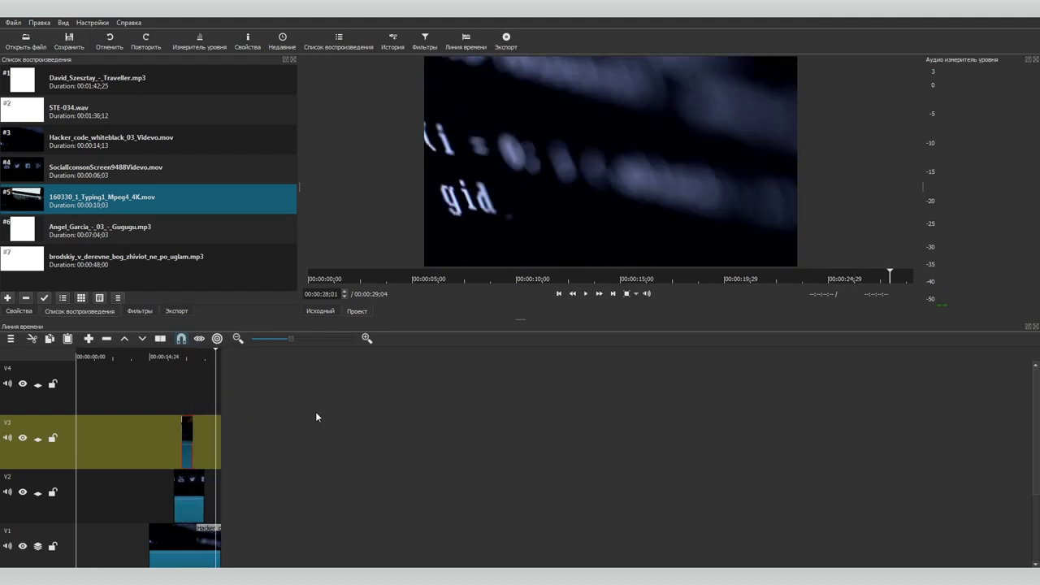
scroll(446, 408, down, 5)
drag(195, 223, 270, 467)
drag(121, 257, 128, 504)
drag(73, 89, 207, 539)
click(144, 359)
key(space)
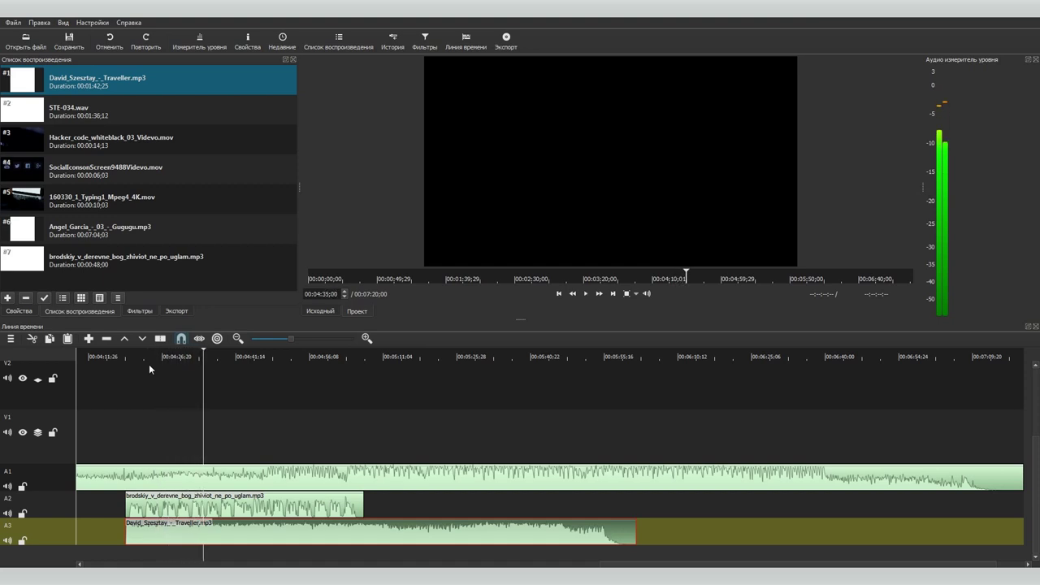
Step: Split the Gugugu clip on A1 at 00:04:22;06 and again shortly before the brodskiy_v_derevne clip ends
click(132, 477)
click(140, 359)
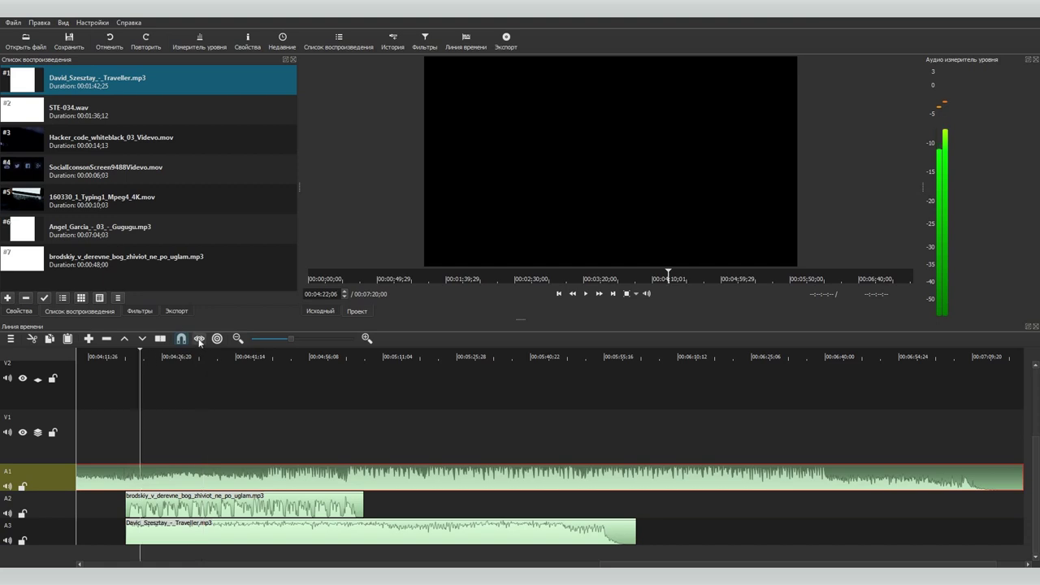
click(160, 339)
click(287, 358)
click(334, 358)
click(160, 339)
Step: Shorten the Traveller clip to about the end of the brodskiy_v_derevne clip and delete the two outer Gugugu pieces
click(568, 539)
drag(634, 533, 359, 529)
click(414, 482)
key(Delete)
click(687, 480)
key(Delete)
click(769, 358)
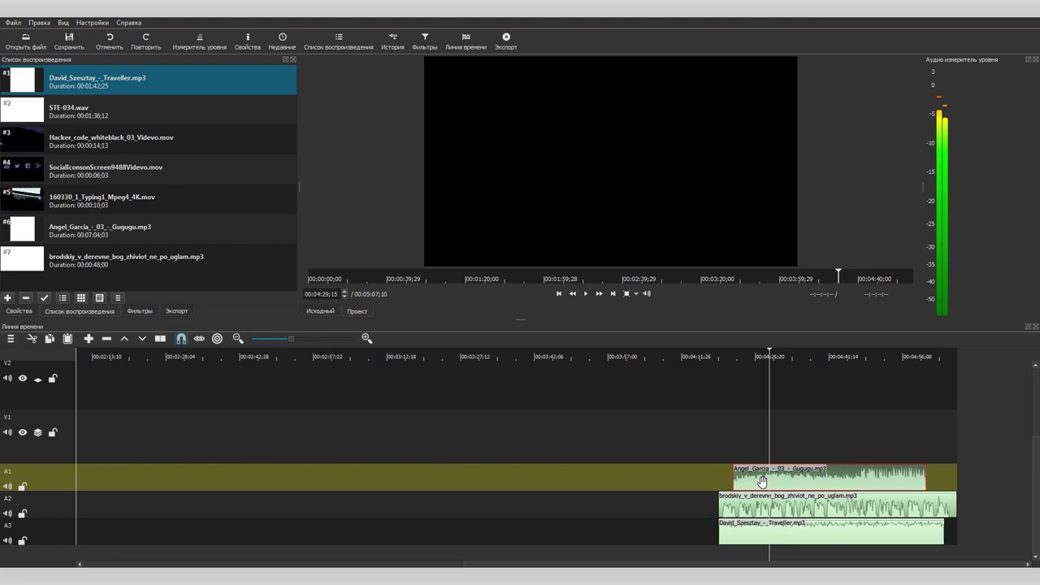
Step: Shift and retrim the remaining Gugugu clip on A1 so it spans the same range as the brodskiy_v_derevne clip
drag(845, 479, 855, 480)
drag(746, 486, 308, 479)
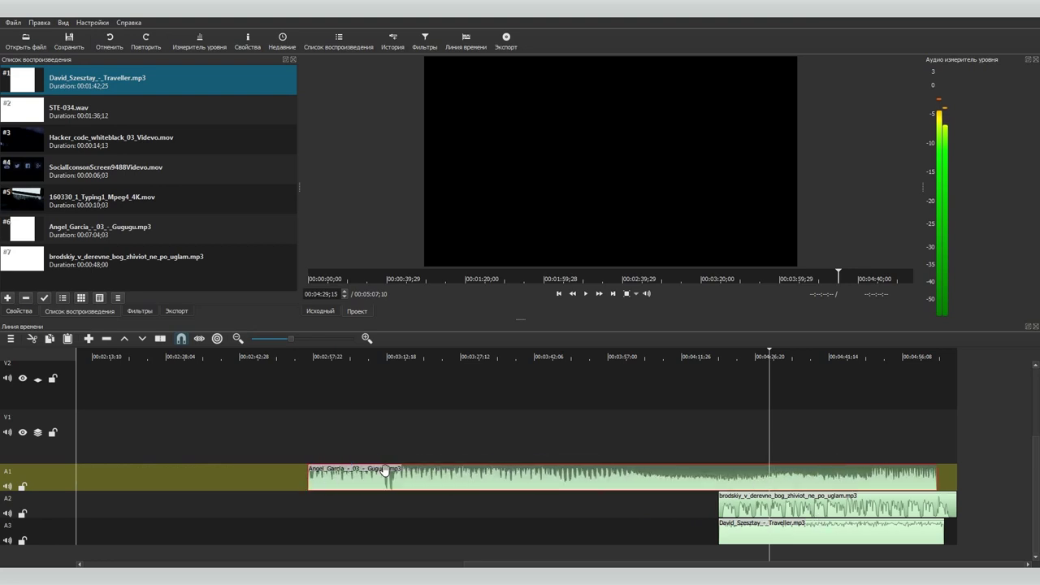
key(minus)
key(minus)
key(minus)
drag(209, 484, 268, 464)
Step: Delete the brodskiy_v_derevne clip from A2 and the Traveller clip from A3
key(equal)
key(equal)
key(equal)
key(equal)
key(equal)
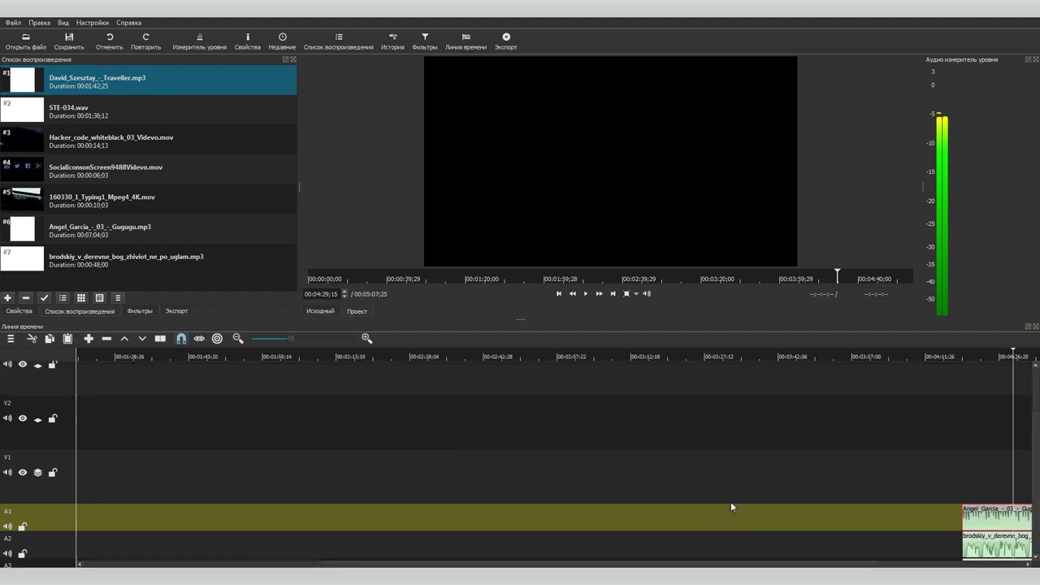
drag(756, 564, 902, 566)
drag(1035, 503, 1034, 532)
click(820, 511)
key(Delete)
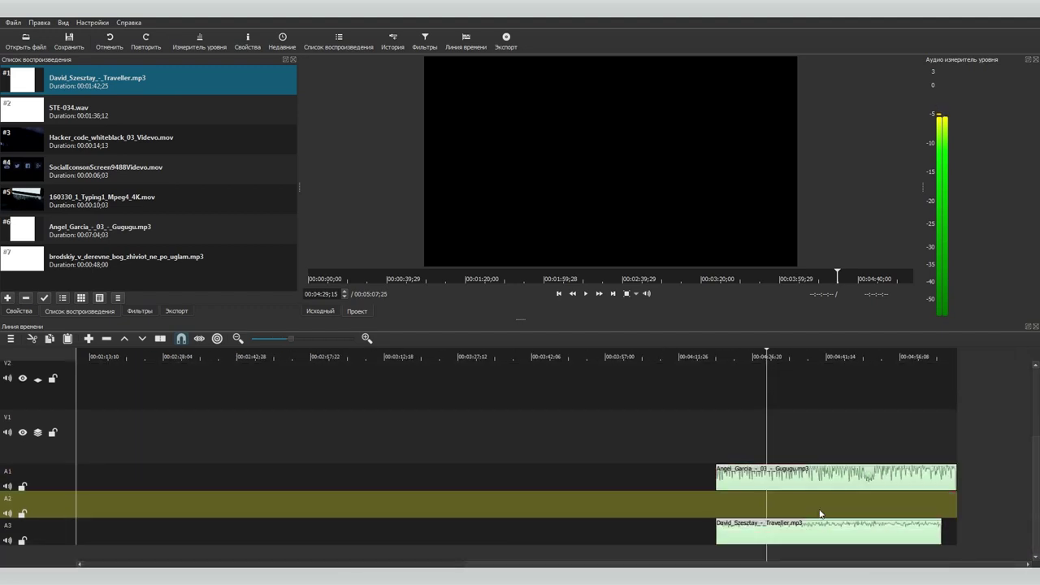
click(823, 532)
key(Delete)
Step: Select the Gugugu clip and play it from 00:04:21;03 to check its loudness on the audio level meter
click(755, 483)
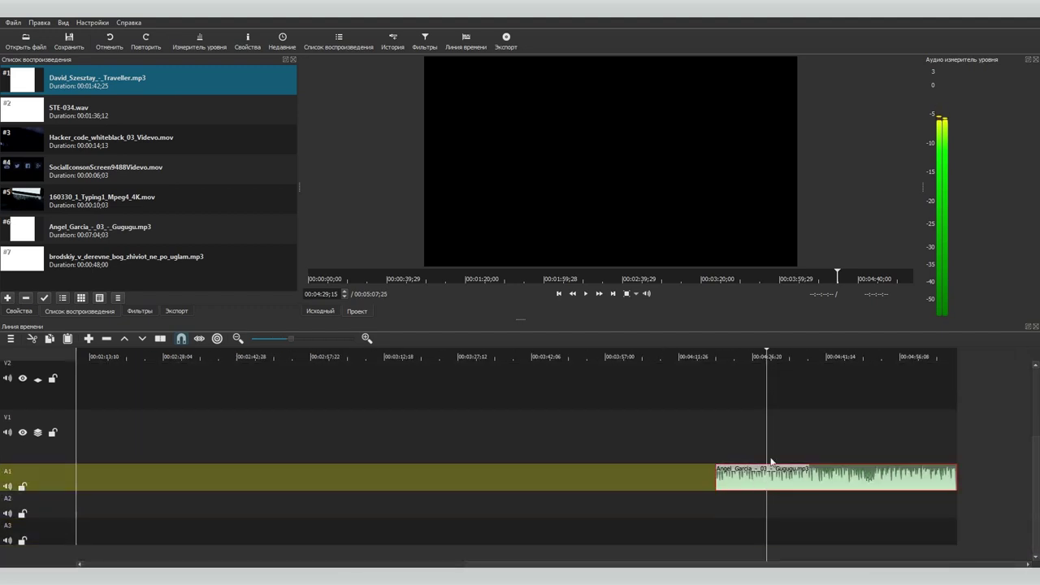
click(726, 360)
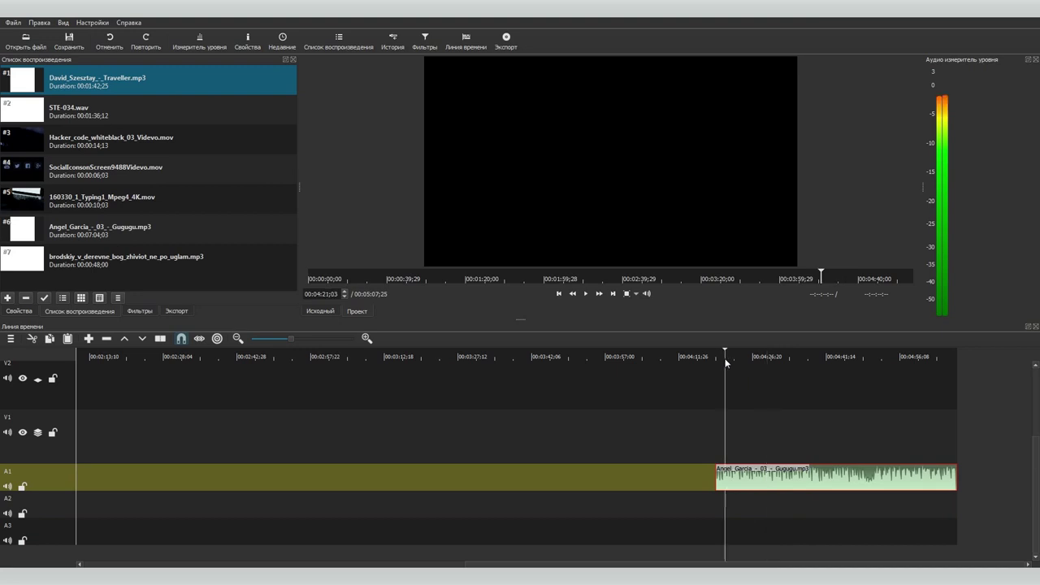
key(space)
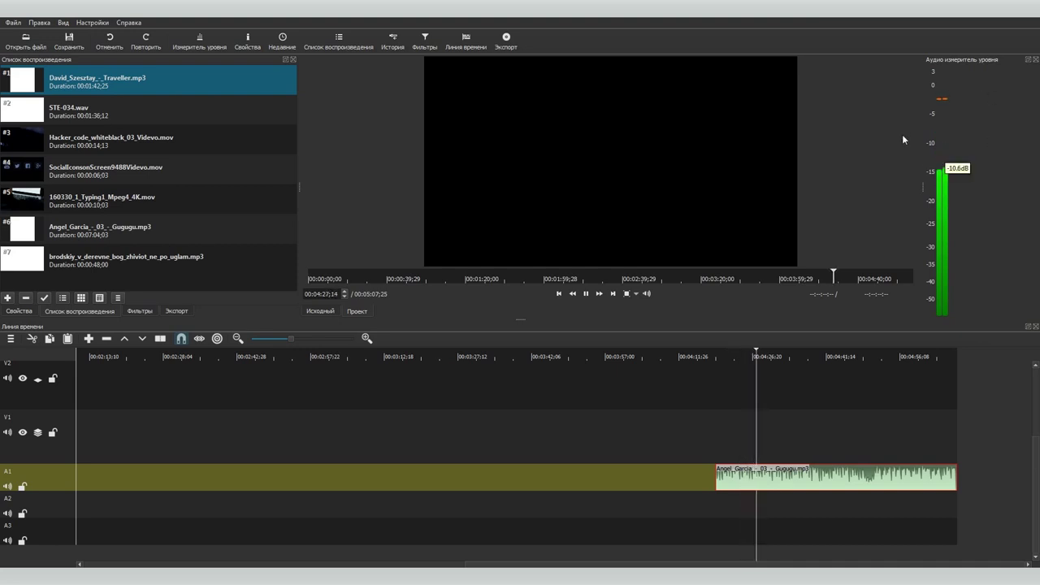
click(763, 203)
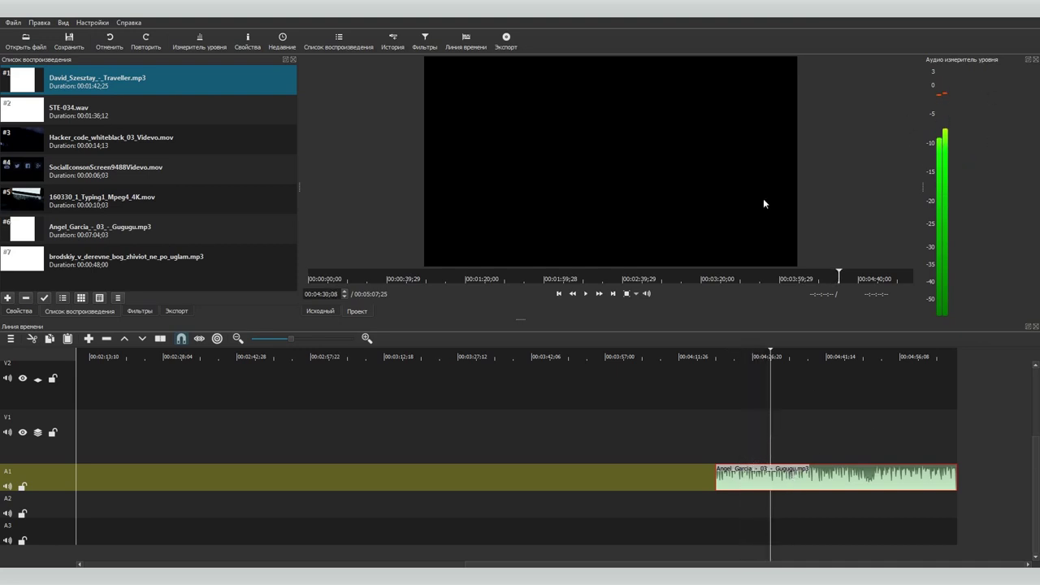
Step: Add the Усиление / Громкость filter to the Gugugu clip and adjust its gain during playback, ending at 1,7 dB
click(139, 311)
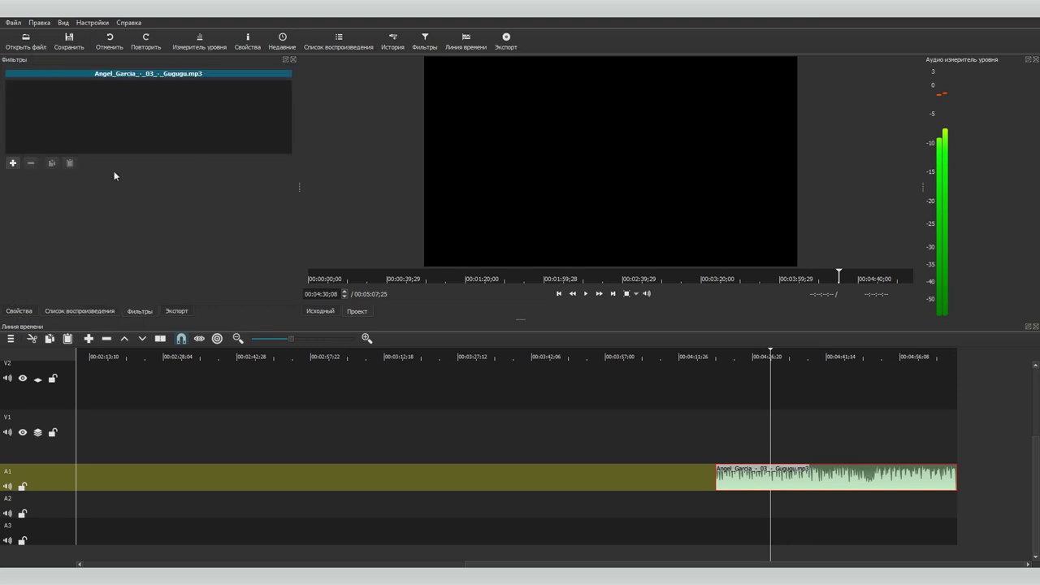
click(17, 165)
scroll(117, 111, down, 2)
scroll(116, 111, down, 1)
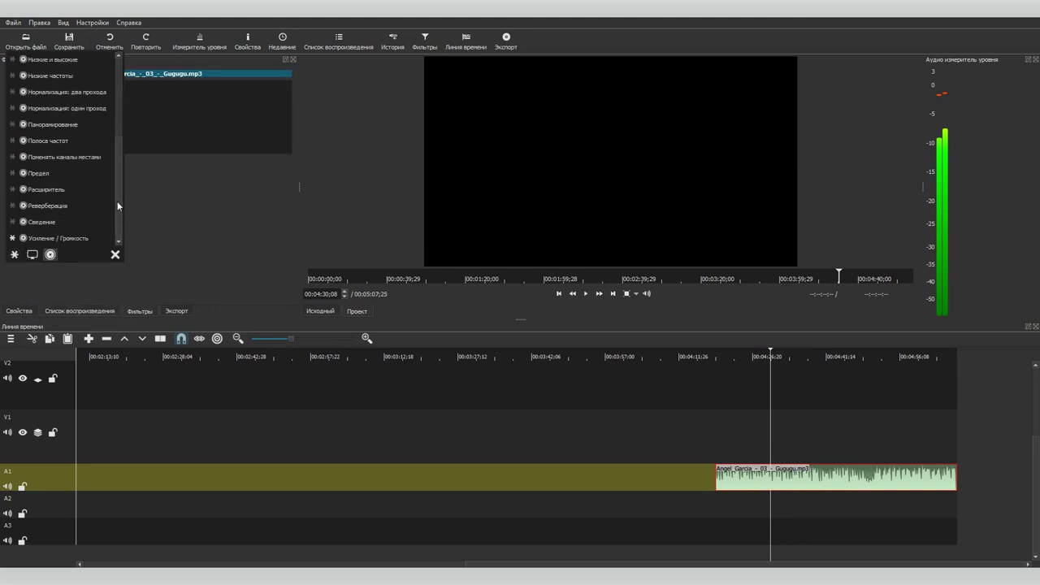
click(63, 236)
key(space)
drag(152, 180, 221, 179)
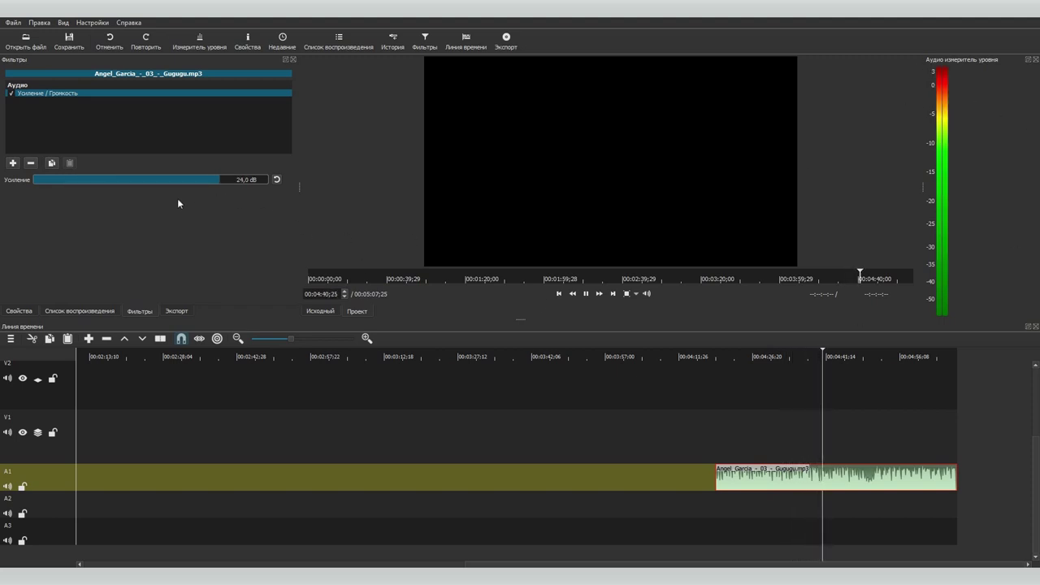
click(140, 180)
drag(139, 180, 164, 179)
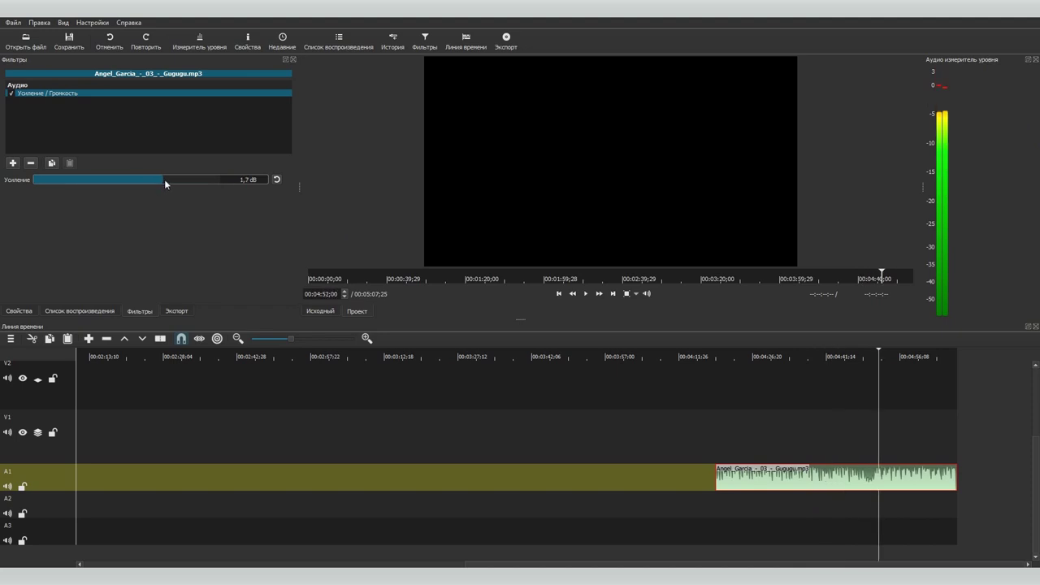
Step: Add the Низкие и высокие filter to the Gugugu clip and try its band levels, returning them to 0 dB
click(12, 163)
scroll(57, 138, up, 2)
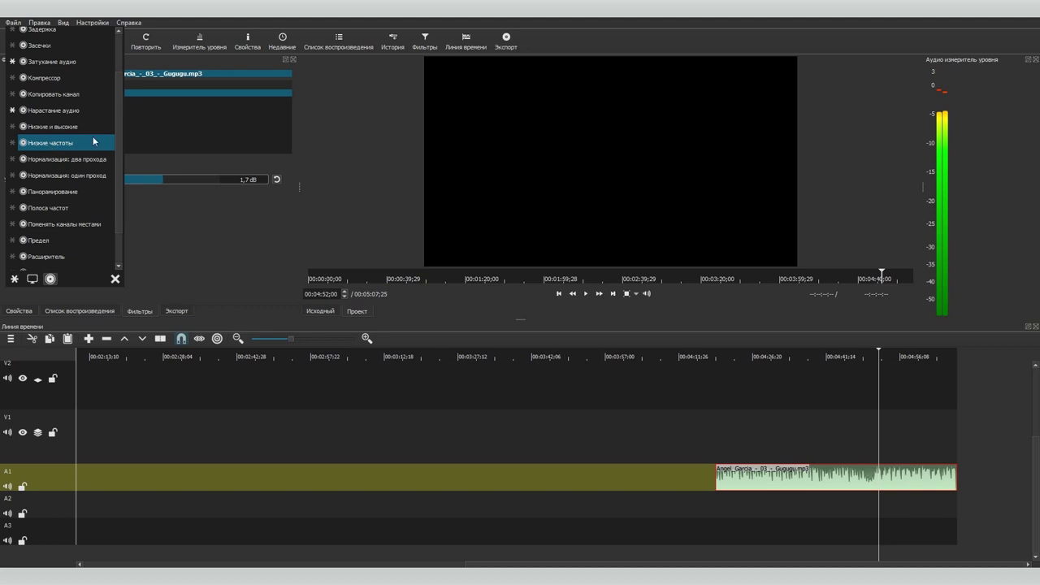
click(54, 127)
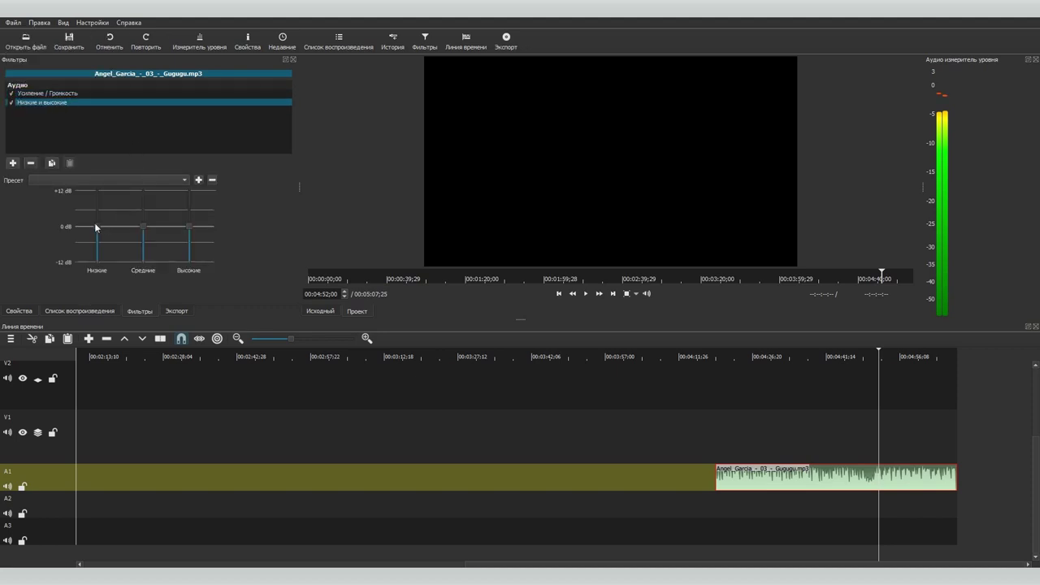
drag(99, 201, 104, 250)
drag(188, 227, 145, 207)
click(98, 227)
Step: Add the Баланс filter to the Gugugu clip and set the left/right balance to 0,48
click(12, 163)
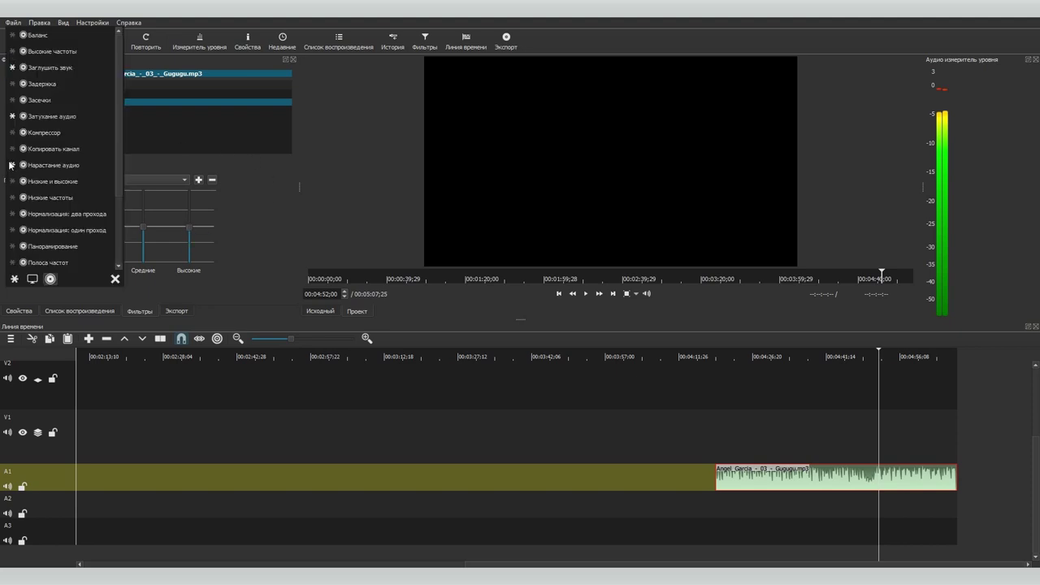
click(37, 35)
mouse_move(100, 177)
mouse_down()
mouse_move(32, 184)
mouse_move(194, 195)
mouse_move(30, 194)
mouse_move(88, 187)
mouse_up()
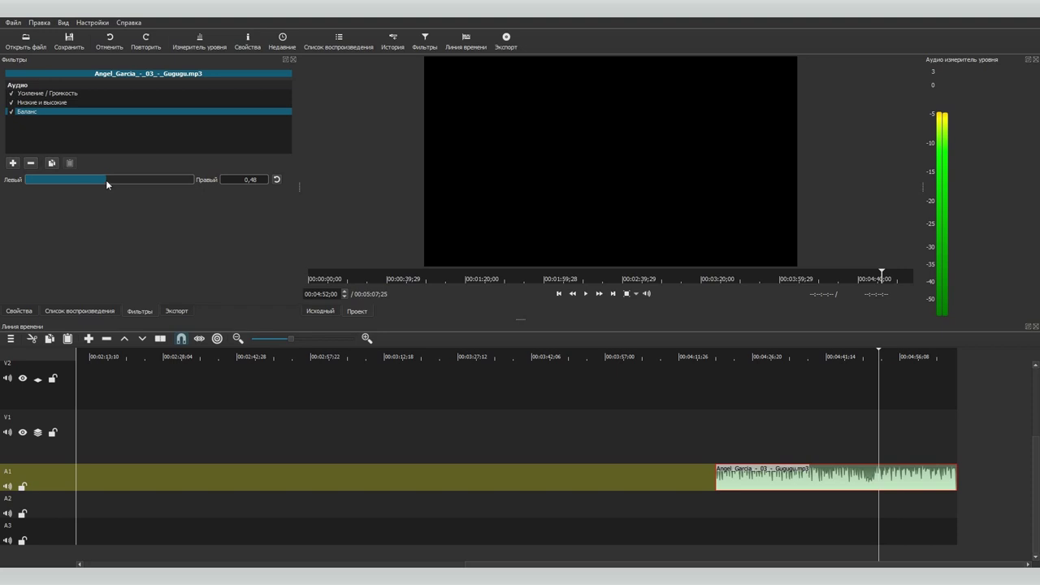
click(12, 163)
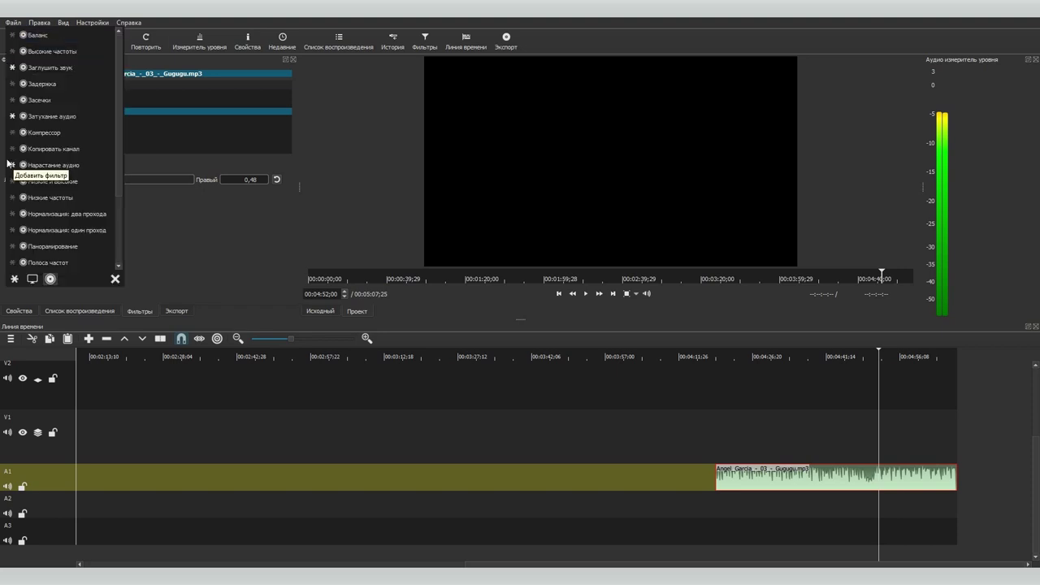
click(179, 228)
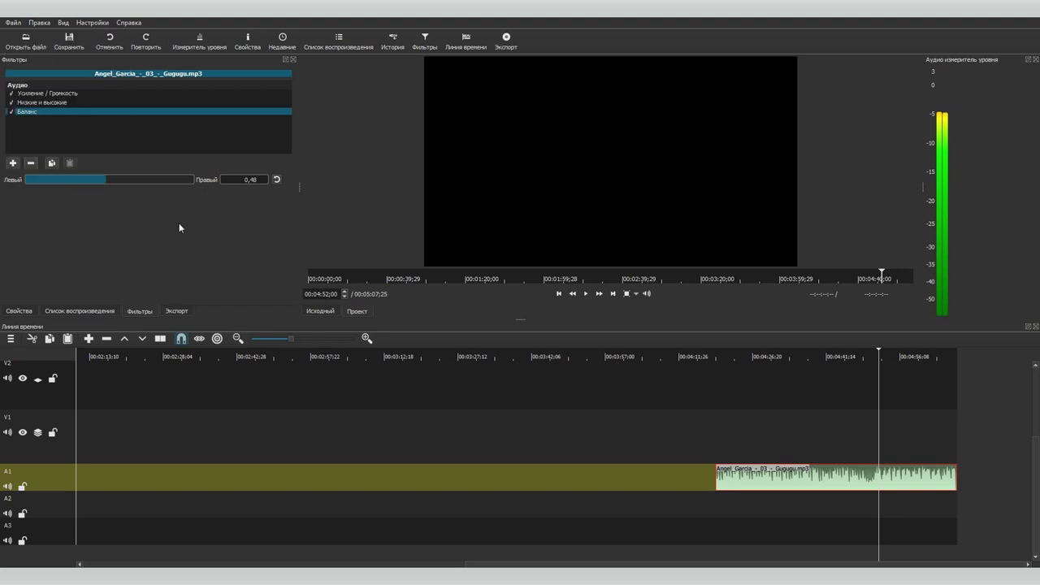
Step: Place STE-034.wav on video track V1 before the Gugugu clip and play the start of its speech
click(68, 311)
drag(70, 111, 294, 438)
click(276, 358)
key(space)
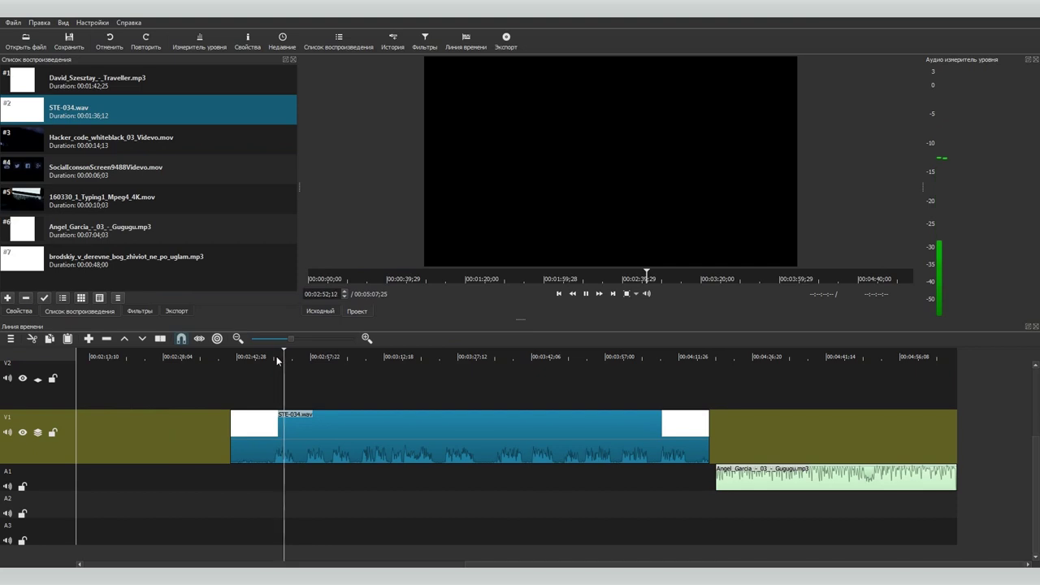
key(space)
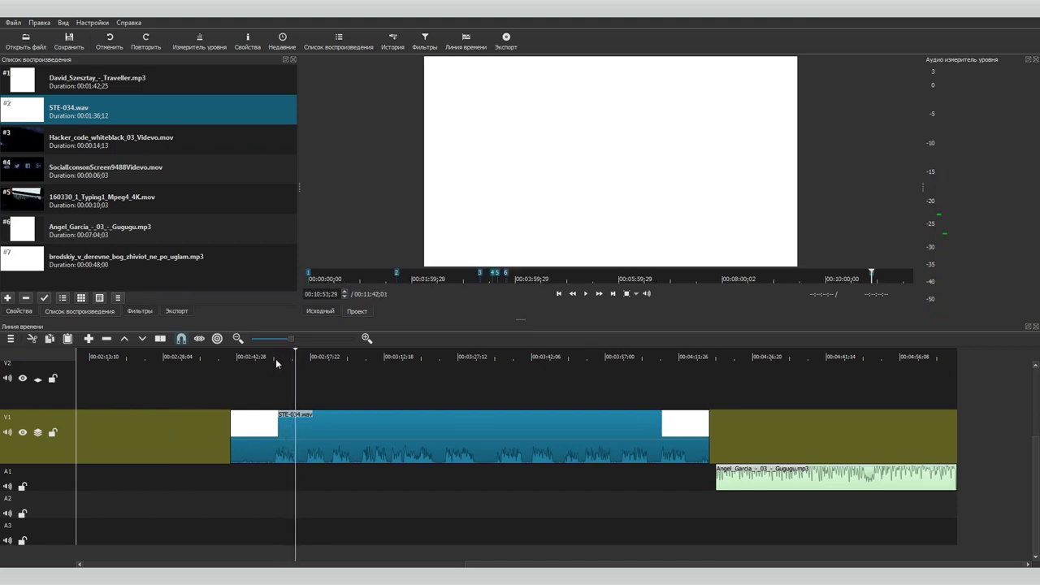
Step: Add the Копировать канал filter to the STE-034.wav clip with the Слева на право option and play the clip back
click(407, 453)
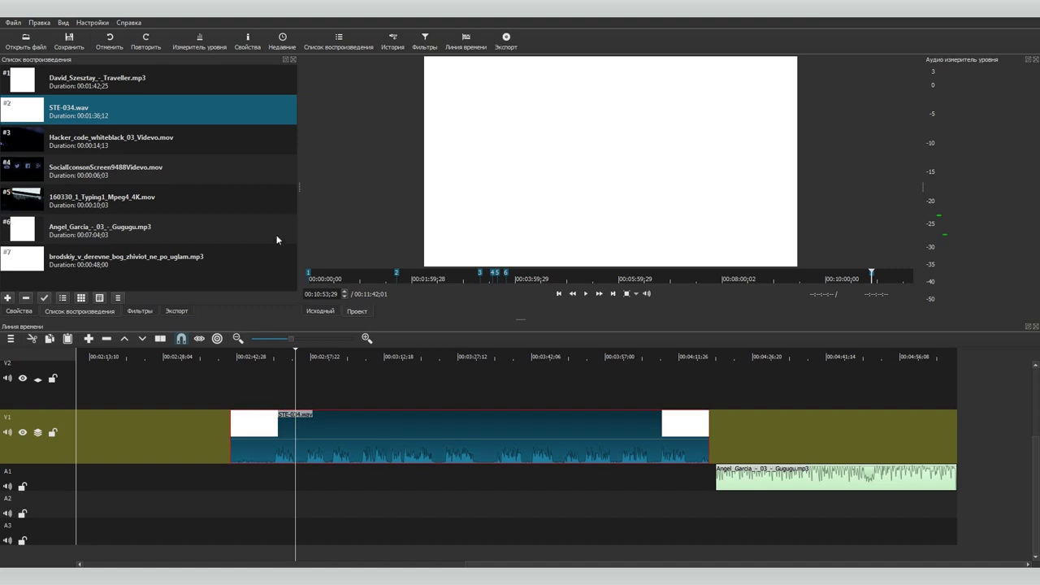
click(138, 311)
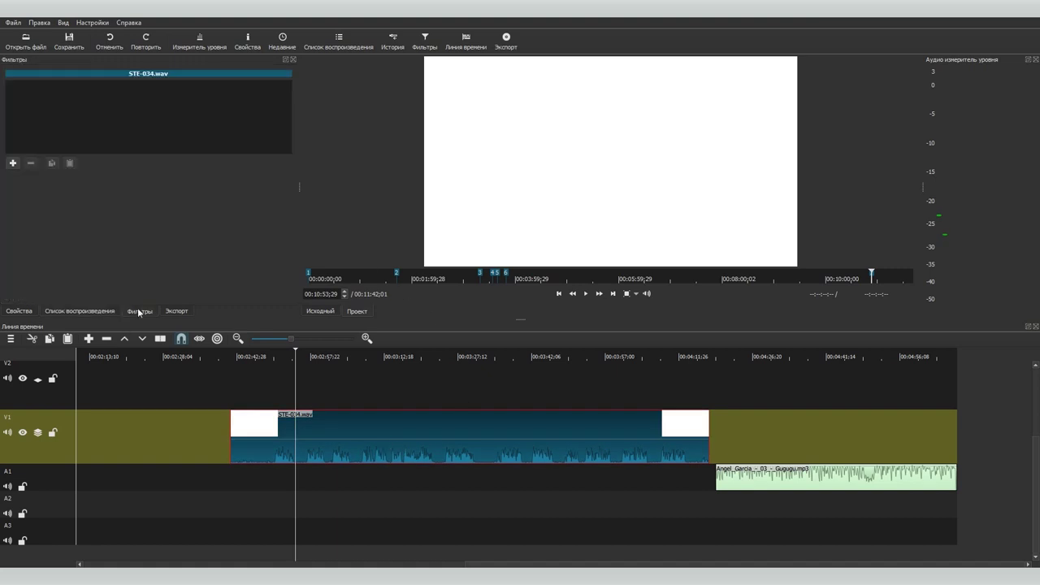
click(13, 164)
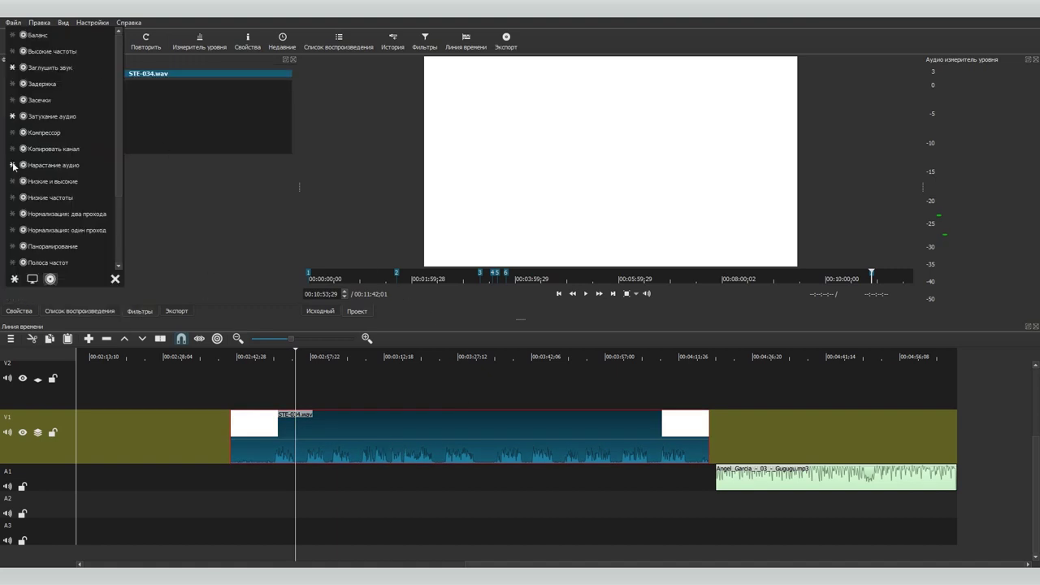
click(68, 148)
click(62, 180)
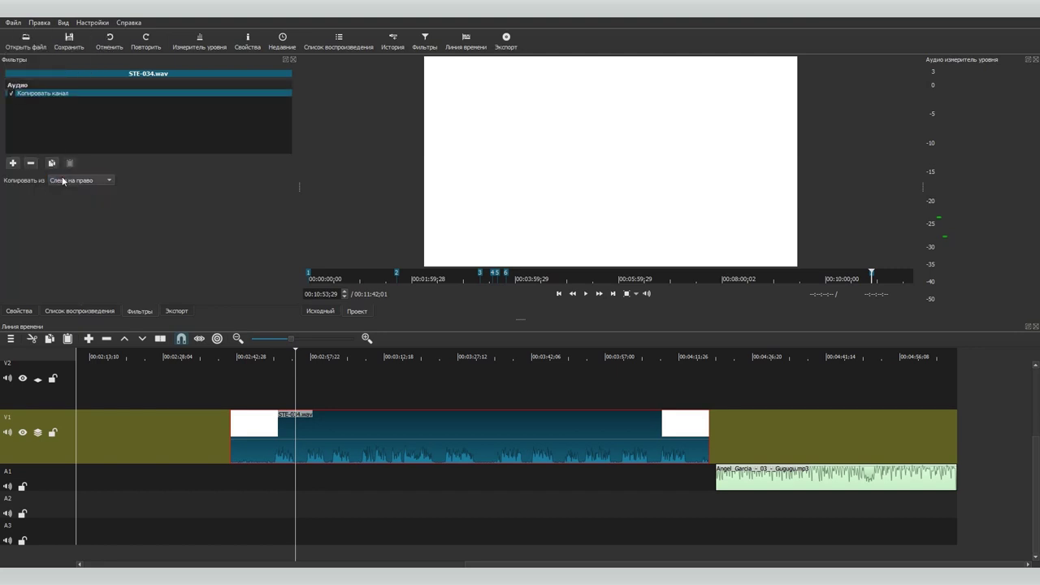
click(63, 180)
click(277, 359)
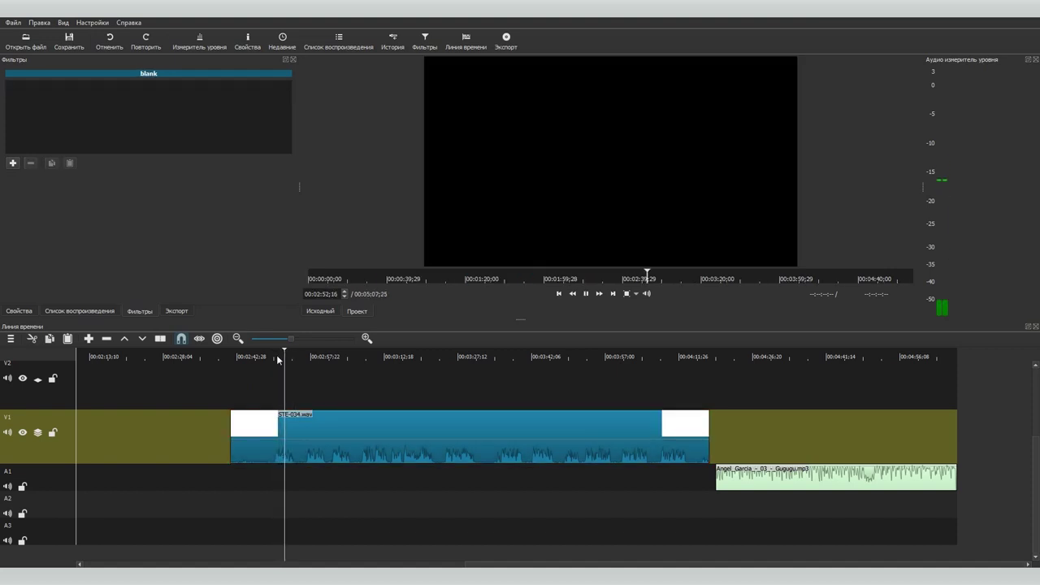
key(space)
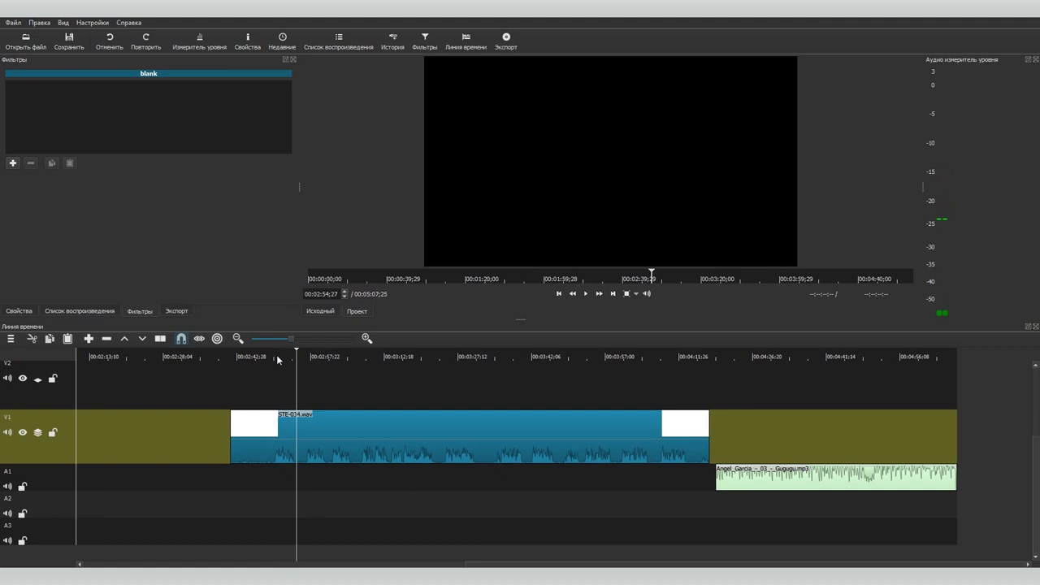
Step: Split the STE-034.wav clip at 00:02:55;02 and trim the first piece back to the end of its opening speech
click(275, 360)
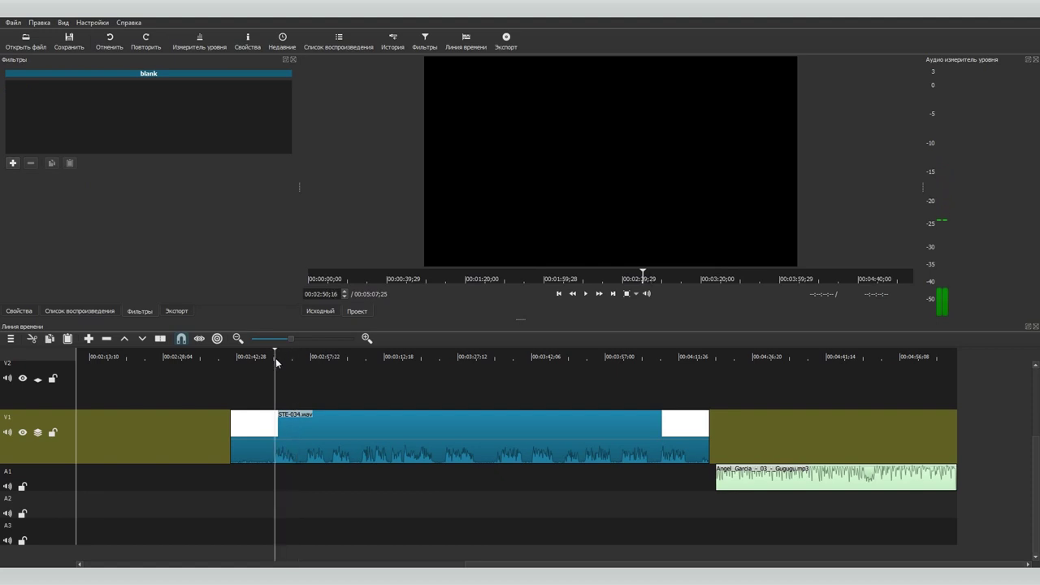
scroll(310, 439, up, 4)
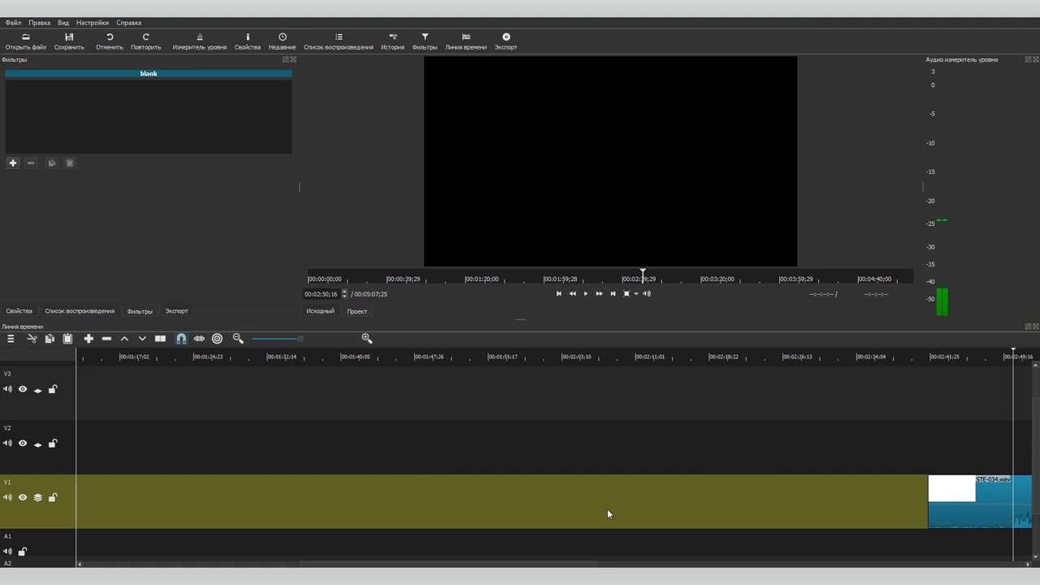
drag(580, 565, 845, 552)
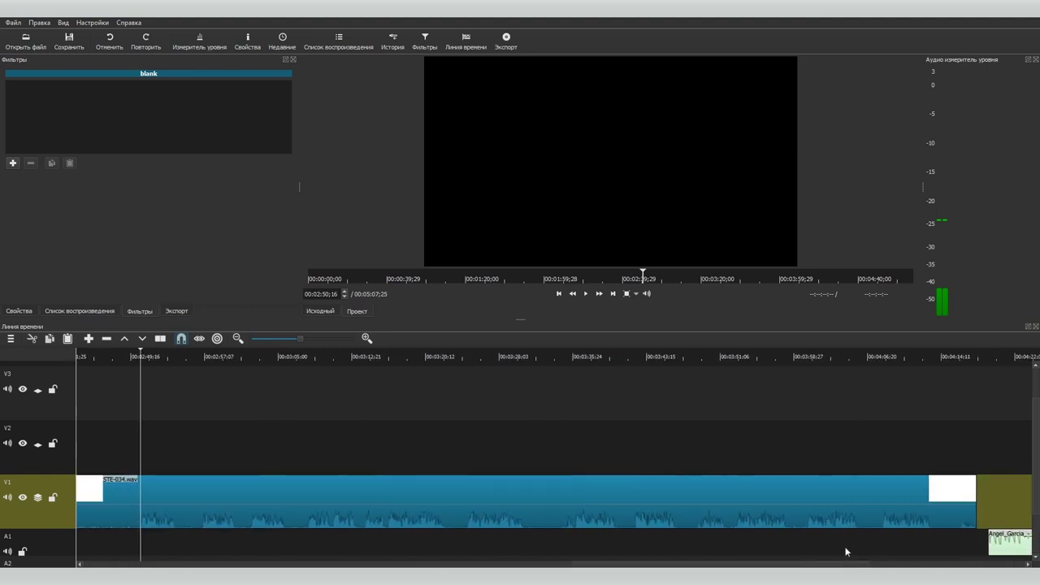
drag(138, 357, 136, 357)
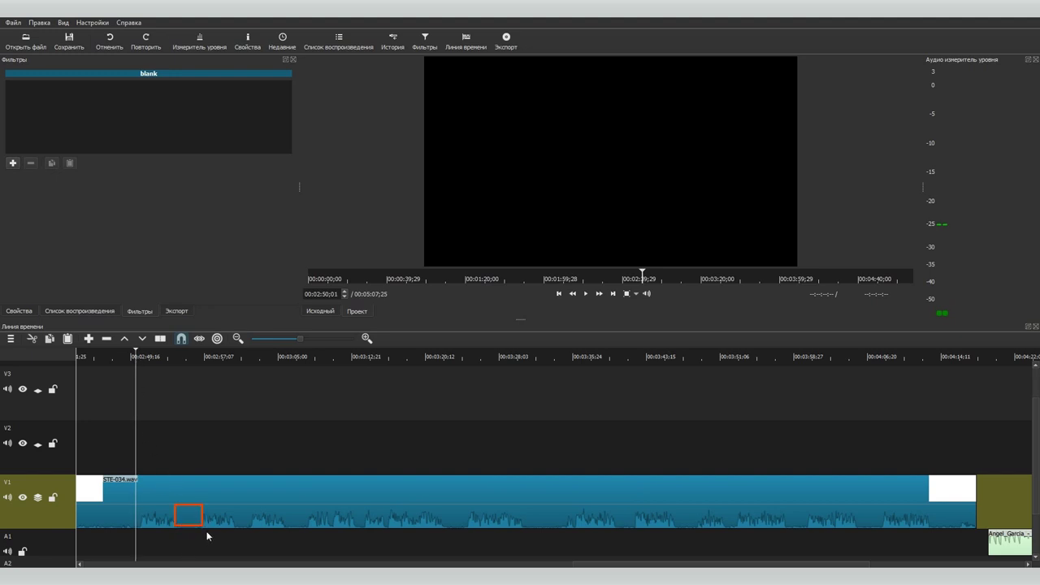
drag(157, 357, 184, 358)
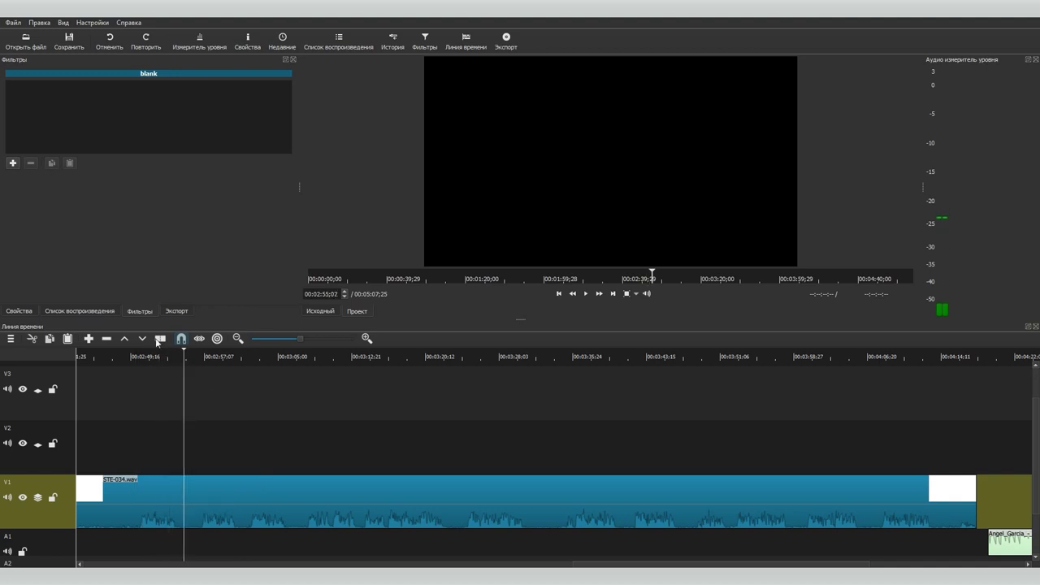
click(161, 339)
mouse_move(183, 485)
mouse_down()
mouse_move(267, 493)
mouse_move(189, 497)
mouse_move(374, 491)
mouse_move(169, 491)
mouse_move(172, 498)
mouse_up()
Step: Listen to the following speech and split the STE-034.wav clip at 00:03:16;14
click(364, 358)
key(space)
key(space)
click(161, 339)
Step: Trim the remaining STE-034.wav recording to short pieces and close them up directly after the first piece on V1
drag(711, 358, 759, 357)
click(388, 491)
drag(389, 492, 760, 492)
drag(976, 497, 205, 494)
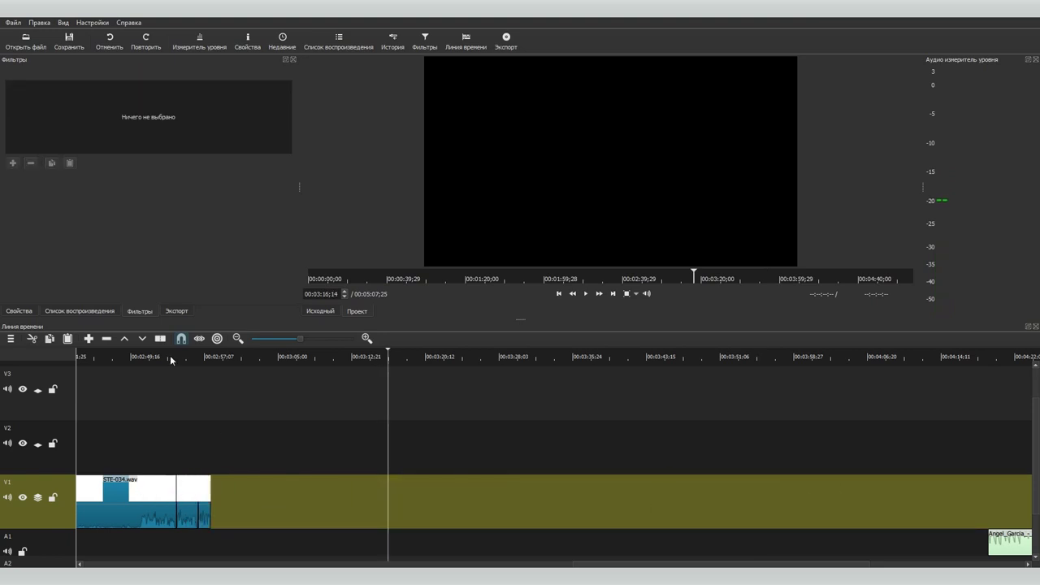
Step: Reduce the STE-034.wav recording on V1 to one short piece, splitting it at about 00:02:50 and deleting the parts before and after
click(170, 358)
key(space)
click(189, 357)
click(192, 487)
key(Delete)
click(149, 486)
click(139, 356)
click(160, 339)
key(Delete)
Step: Add the Усиление / Громкость filter to the remaining STE-034.wav piece with a gain of 24,0 dB
click(160, 479)
click(13, 164)
click(65, 234)
click(188, 180)
drag(190, 180, 256, 177)
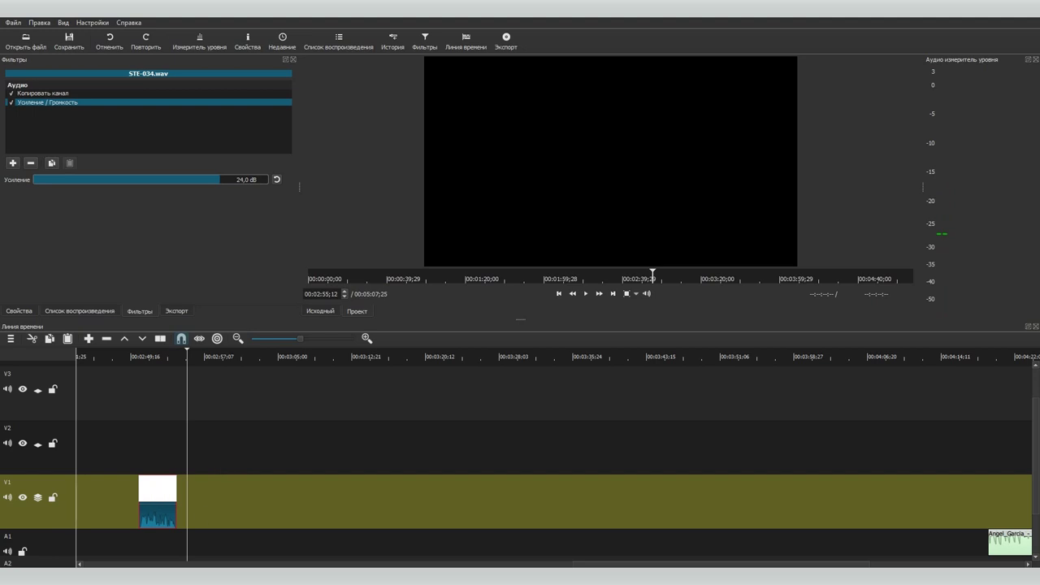
Step: Move the Angel_Garcia_-_03_-_Gugugu.mp3 clip from A1 to V1 and overlap it with the end of STE-034.wav by about 3 seconds as a crossfade
drag(1014, 547, 149, 501)
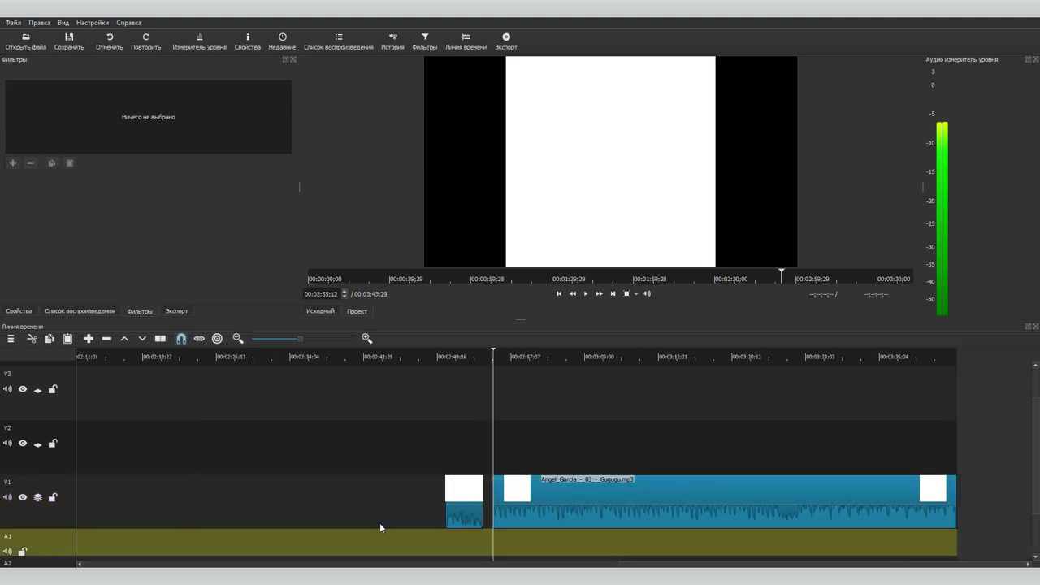
click(763, 506)
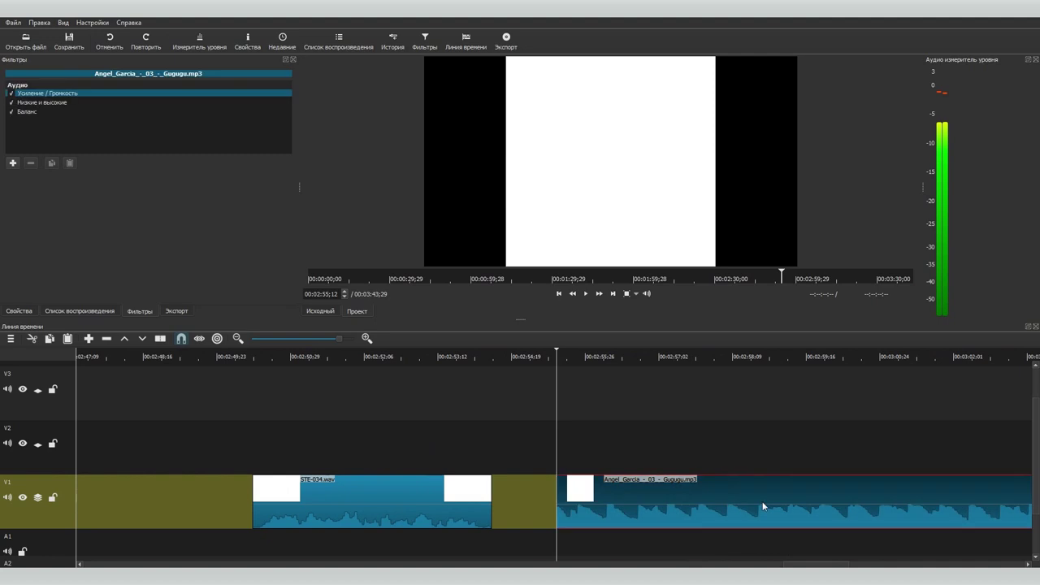
drag(764, 495, 474, 493)
click(640, 488)
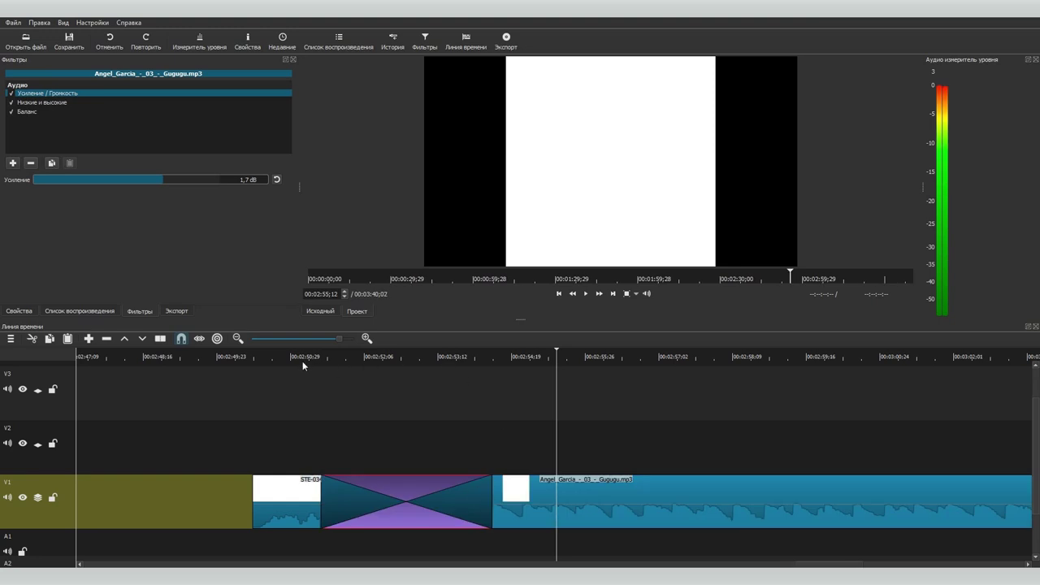
Step: Listen to the crossfade between STE-034.wav and the Gugugu music clip, starting just before the transition
click(302, 357)
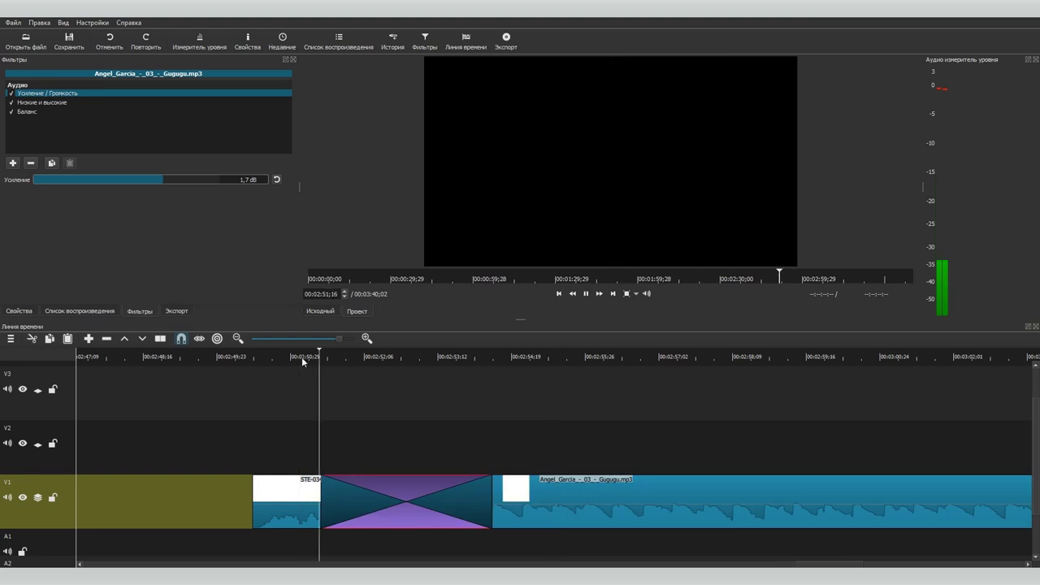
key(space)
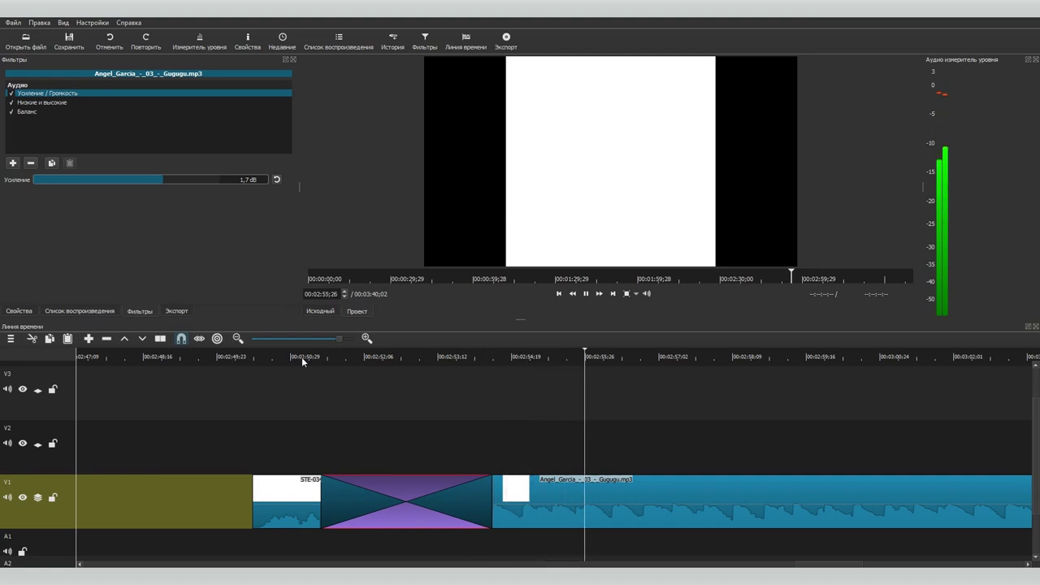
key(space)
click(301, 357)
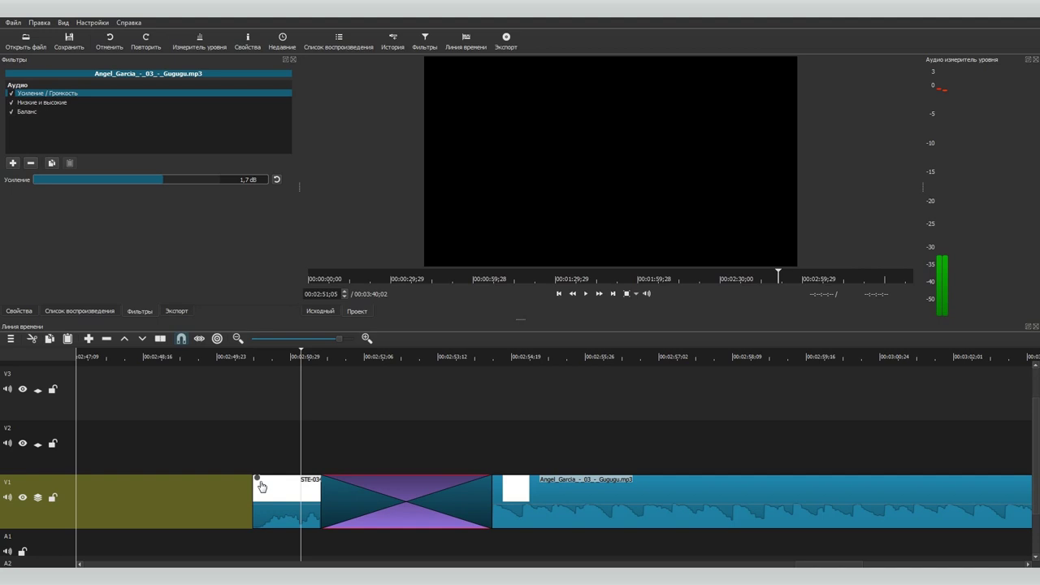
Step: Add a fade-in at the start of the STE-034.wav clip on V1 and play it back from its beginning
drag(257, 483, 327, 485)
click(250, 355)
key(space)
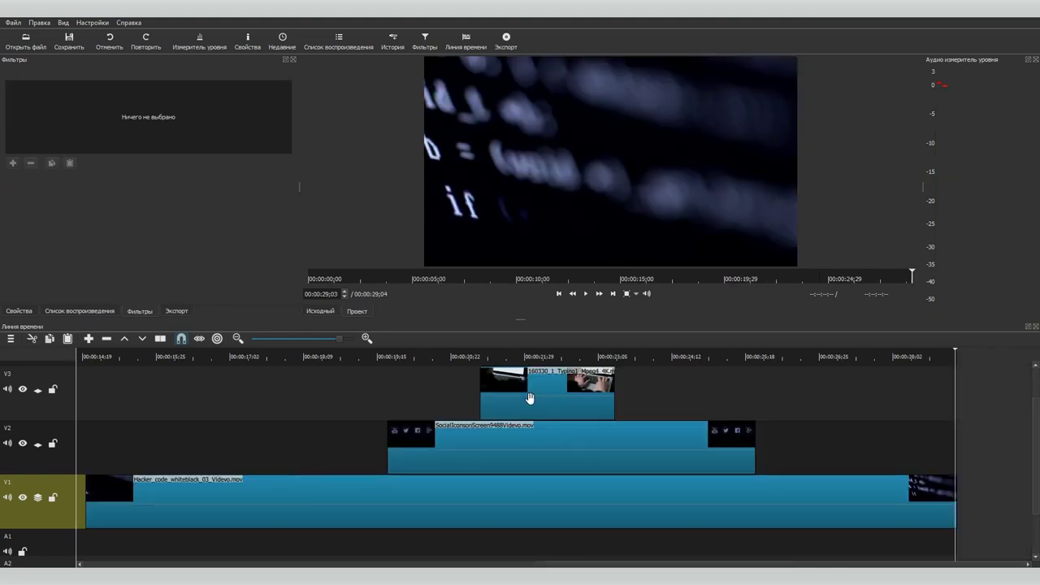
Step: Delete the typing clip on V3, the social icons clip on V2 and the hacker code clip on V1
click(531, 395)
click(518, 455)
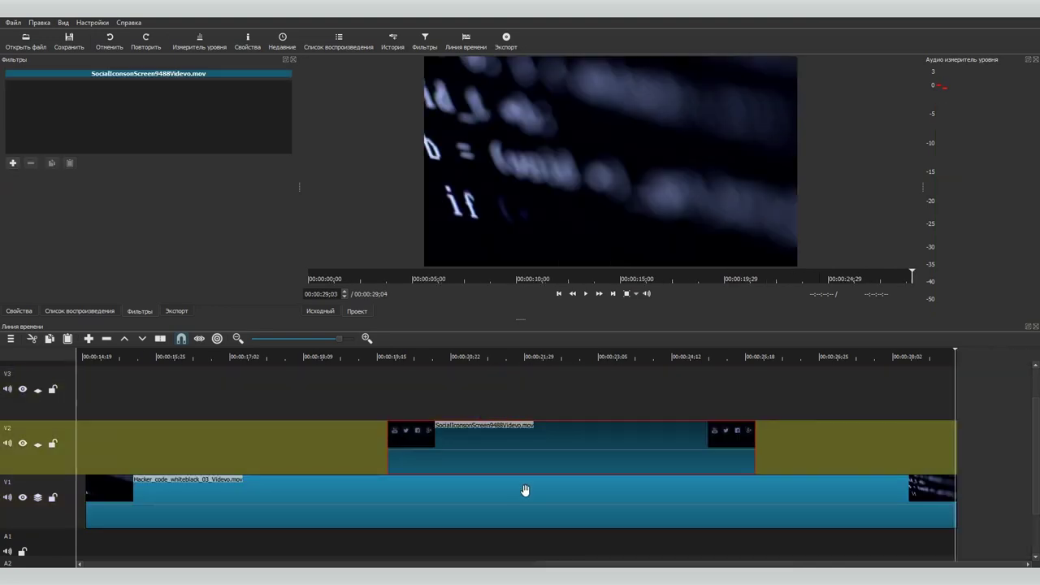
key(Delete)
click(524, 492)
key(Delete)
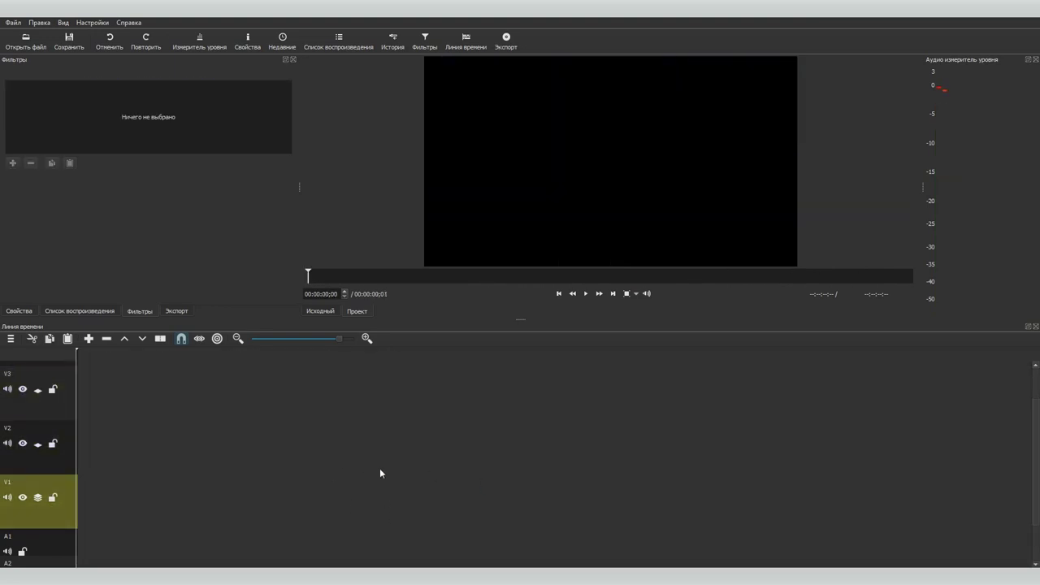
Step: Play brodskiy_v_derevne_bog_zhiviot_ne_po_uglam.mp3 from the playlist, and select Angel_Garcia_-_03_-_Gugugu.mp3 there
scroll(214, 465, down, 1)
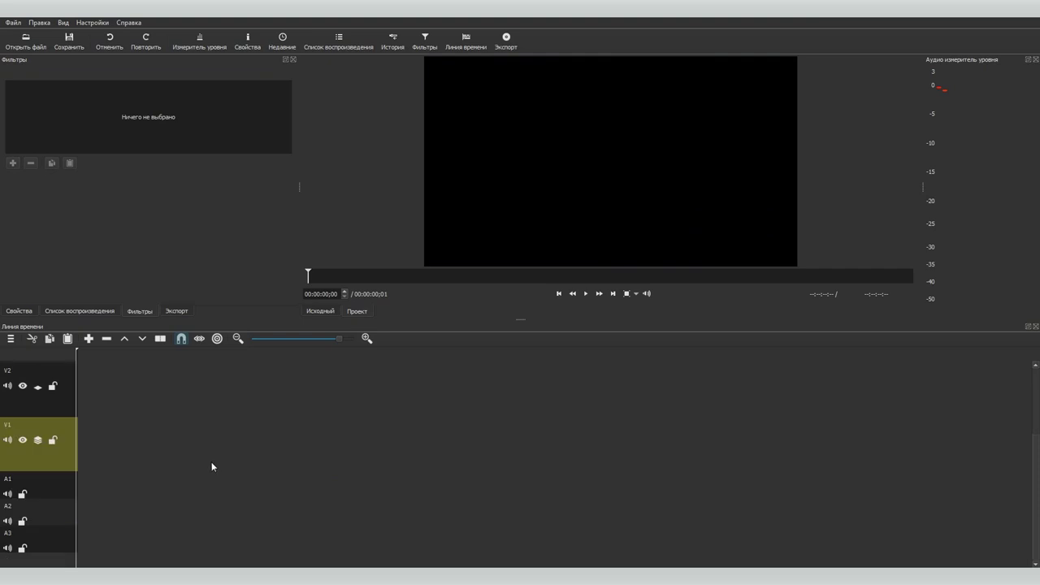
click(73, 311)
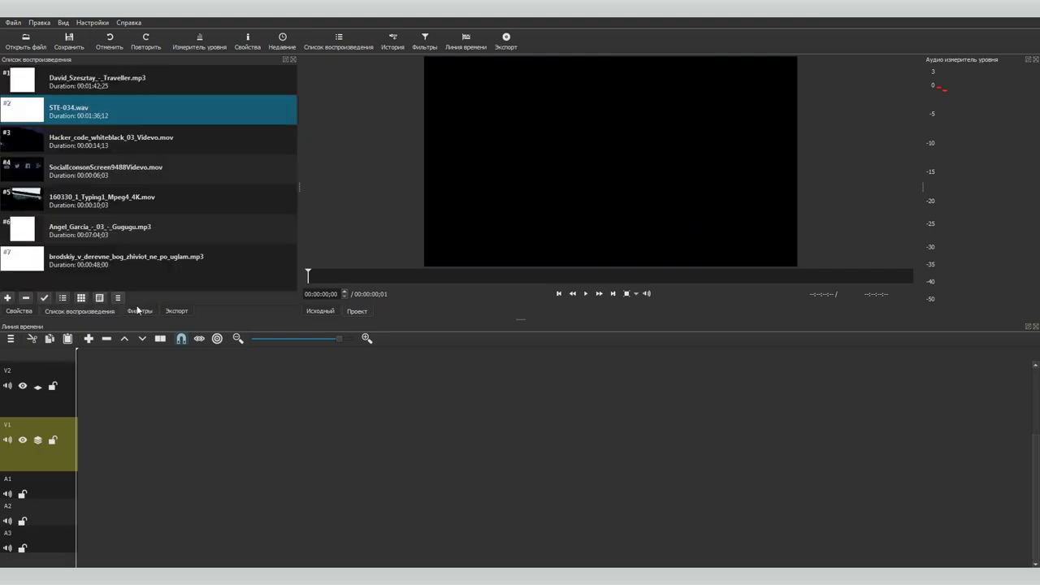
double_click(75, 261)
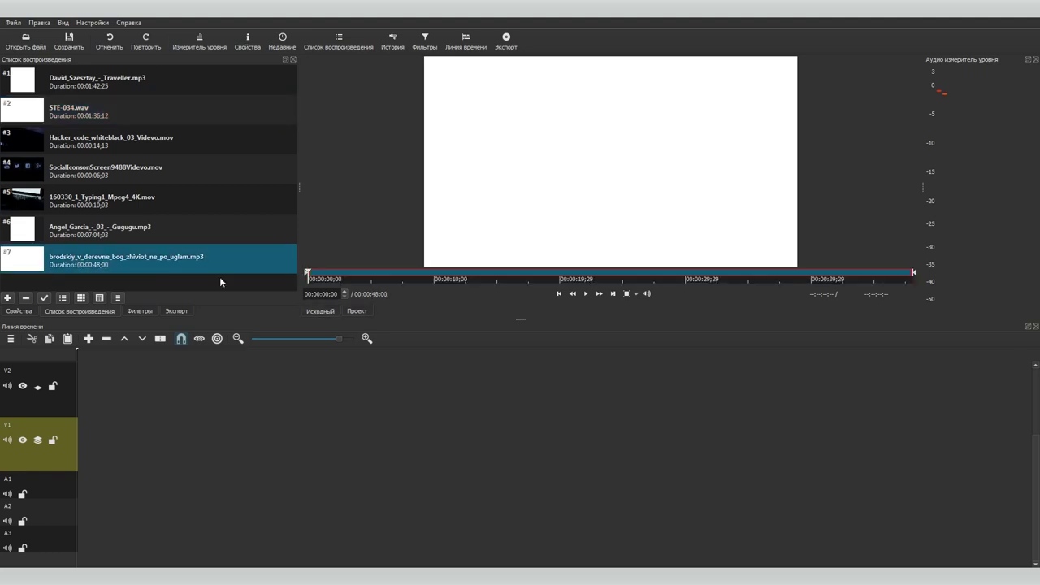
key(space)
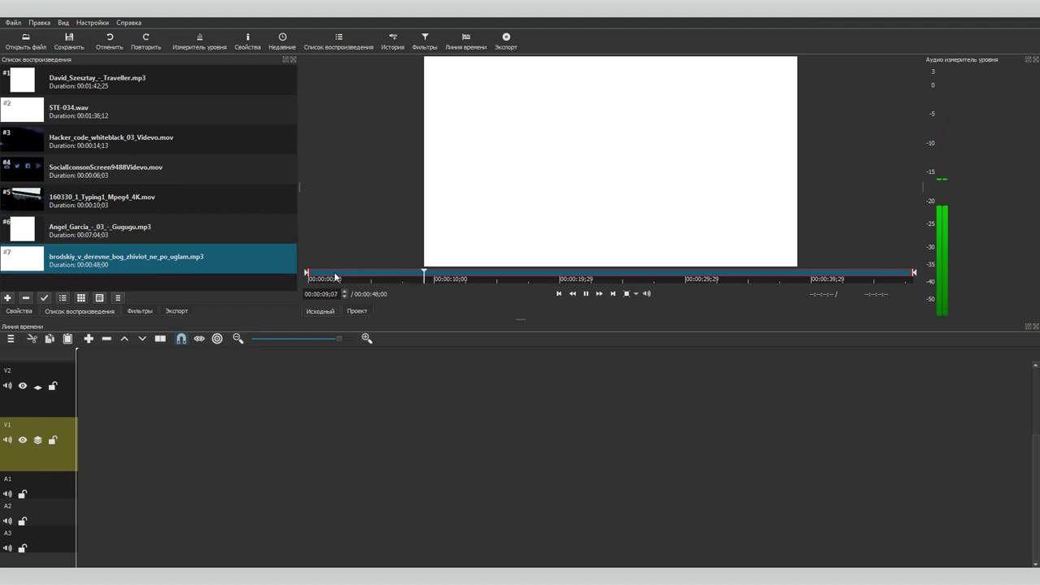
click(75, 234)
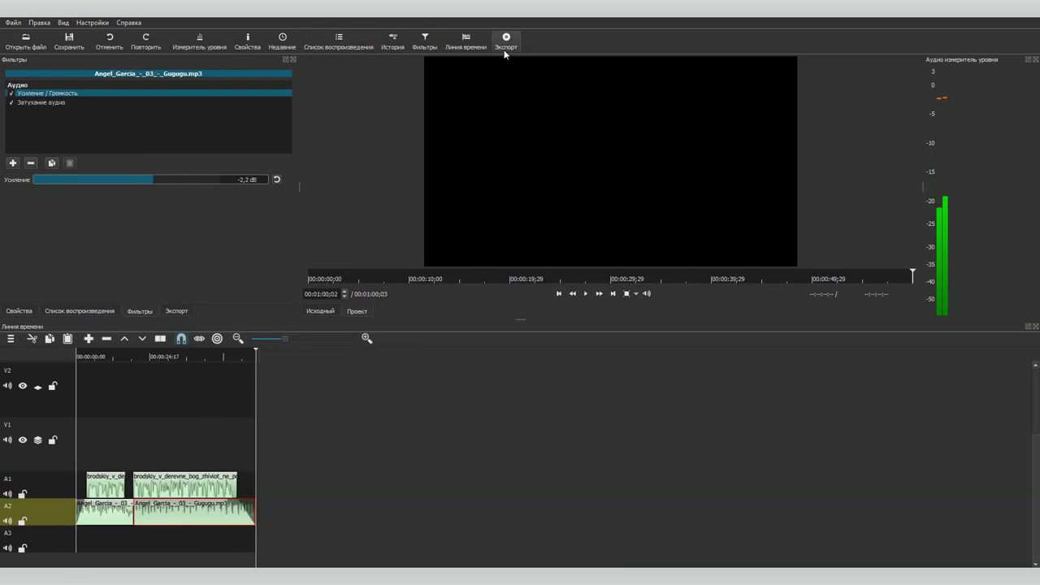
Step: Open the export settings for the timeline and choose mp3 as the output format
click(505, 44)
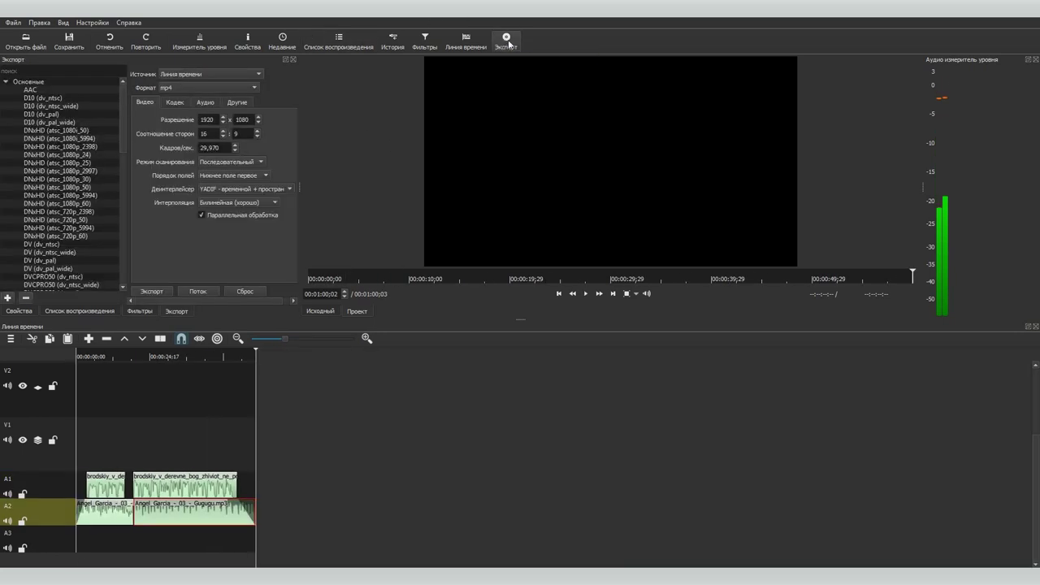
click(218, 88)
scroll(184, 484, up, 19)
click(189, 371)
Step: Look through the available video and audio codecs for the mp3 export without changing the default codec
click(174, 102)
click(211, 119)
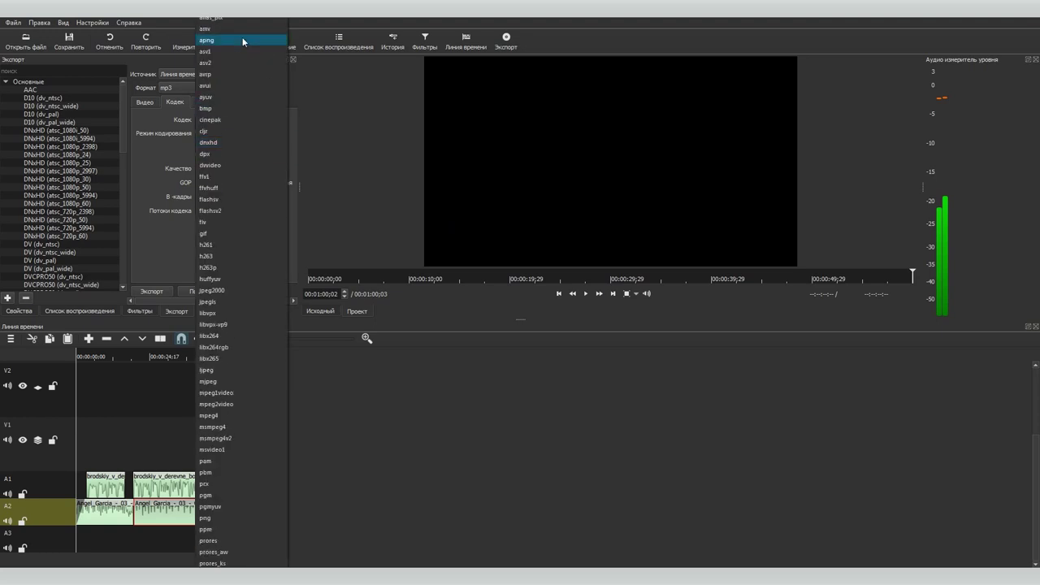
key(Escape)
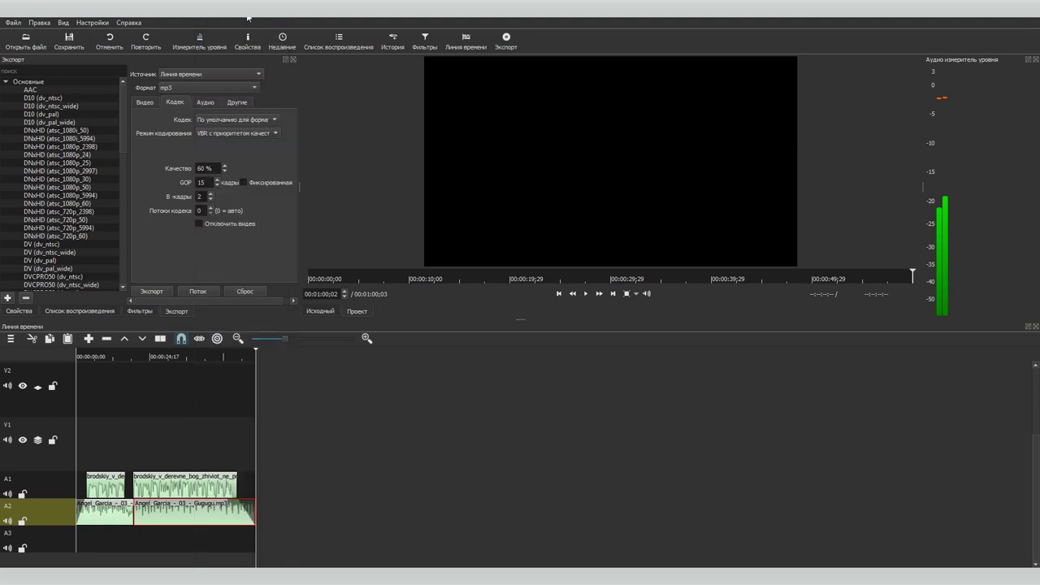
click(205, 102)
click(232, 135)
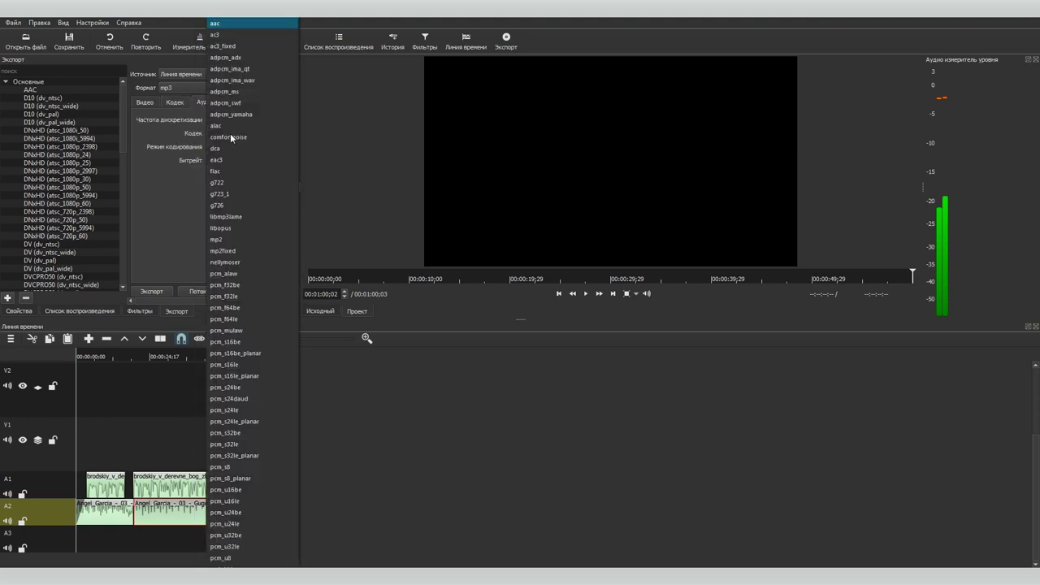
click(243, 16)
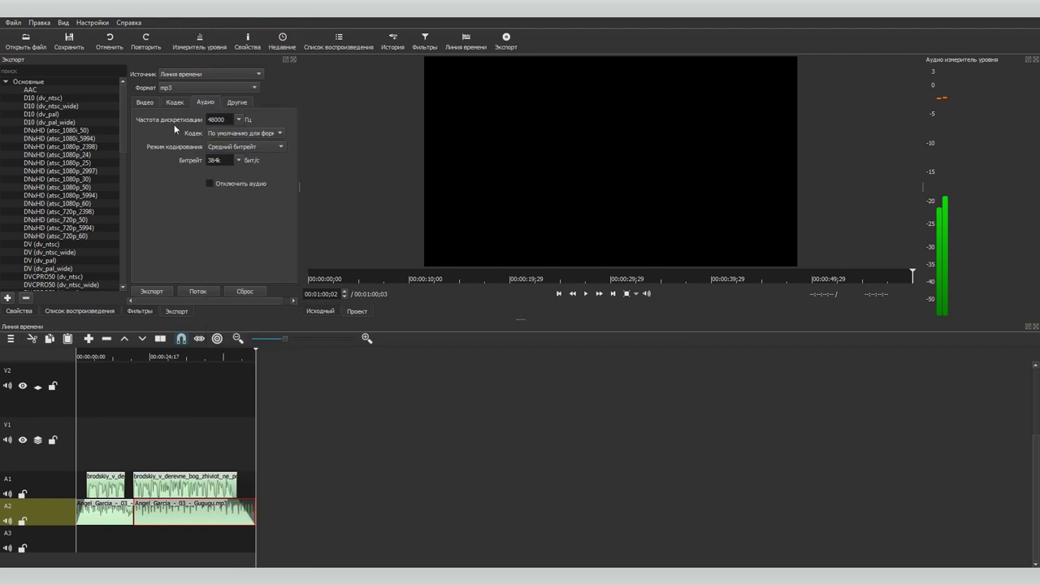
Step: Set the export's audio rate control to Постоянный битрейт with a bitrate of 256k
click(213, 148)
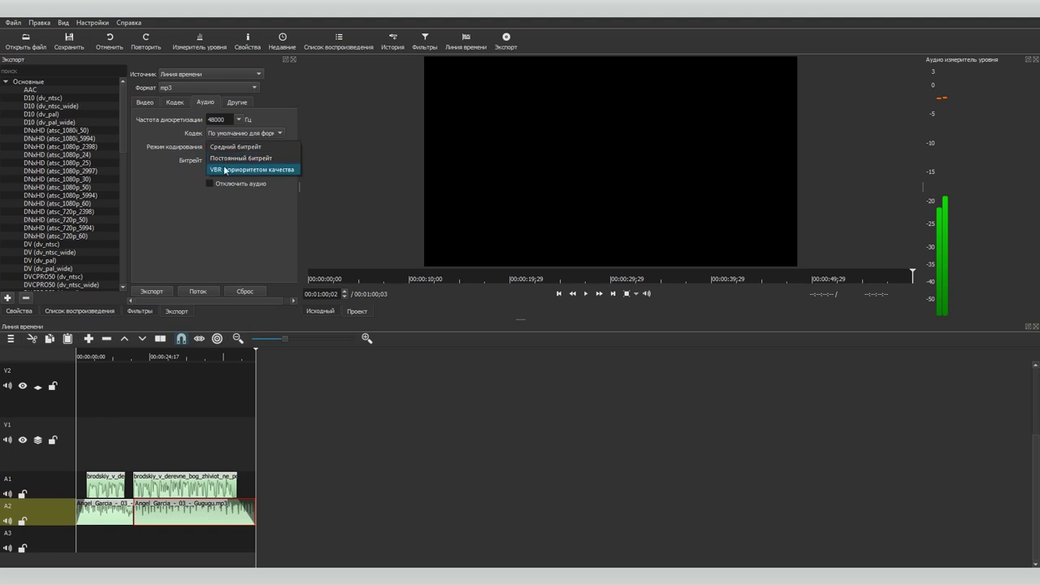
click(225, 158)
click(239, 160)
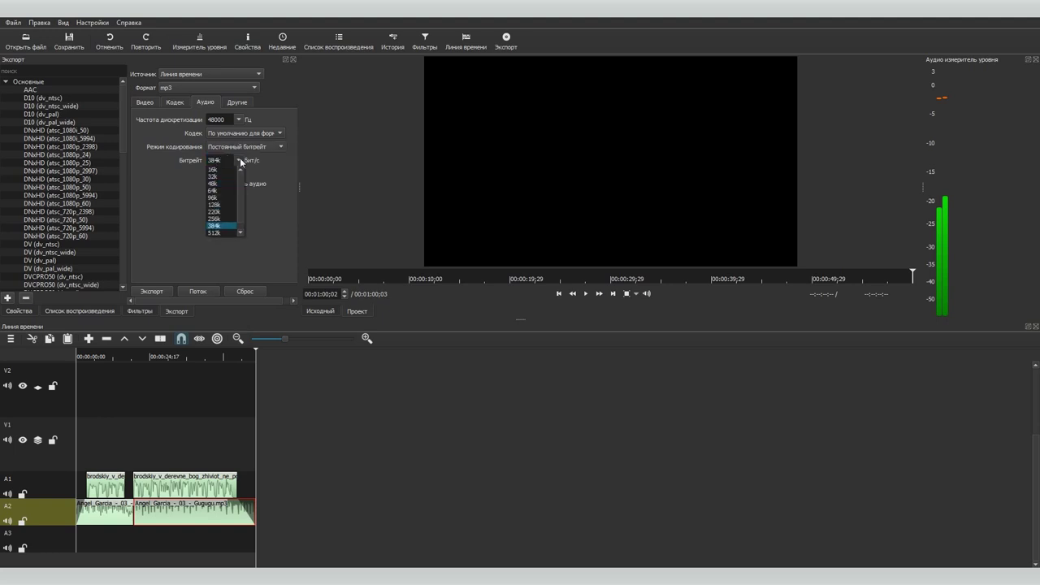
click(215, 219)
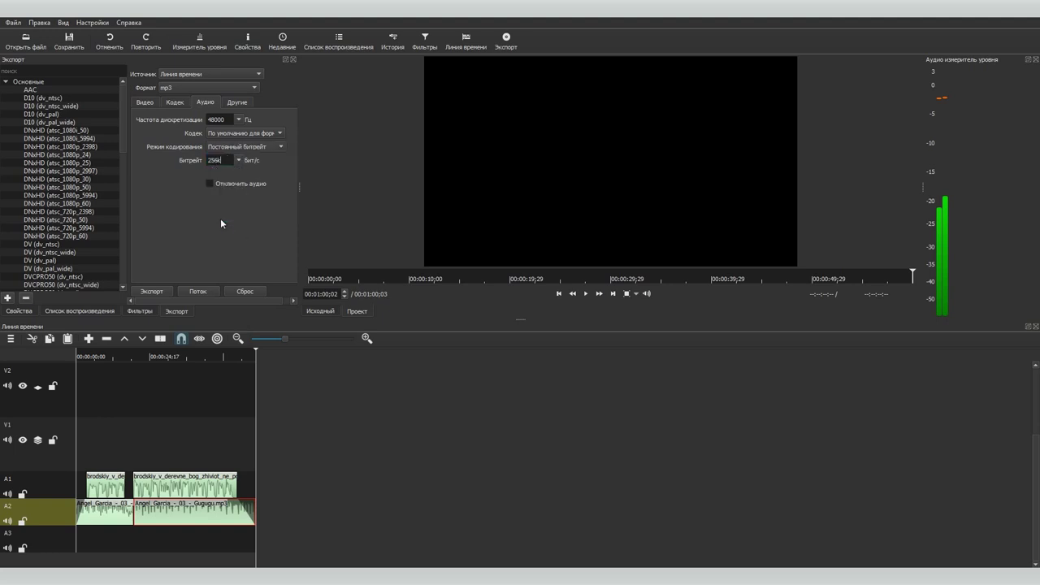
Step: Export the timeline to the 2017_05_11-Звук в Шоткат folder as скрин.mp3
click(152, 291)
click(104, 255)
text(.mp)
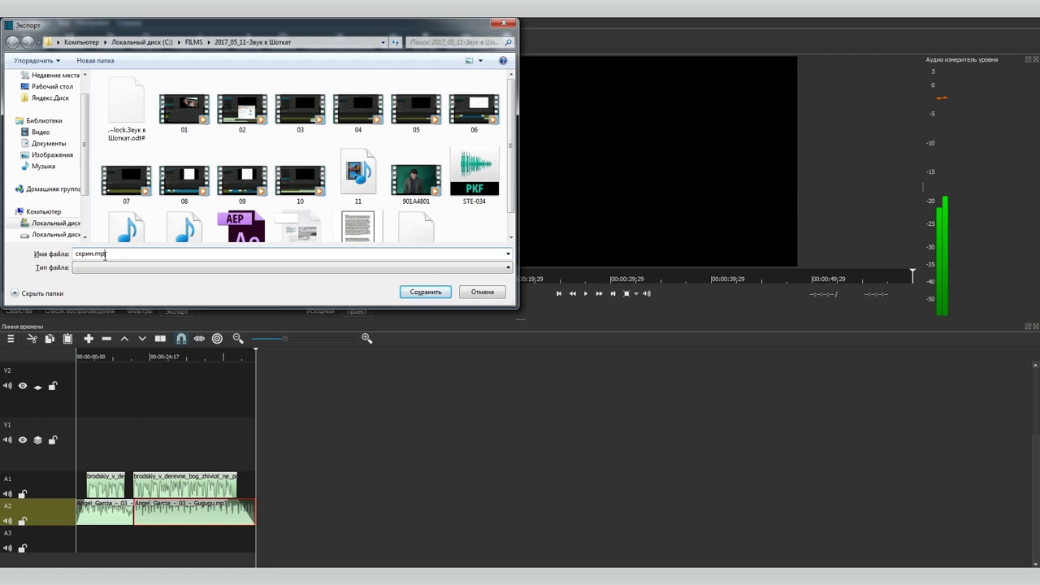
key(Return)
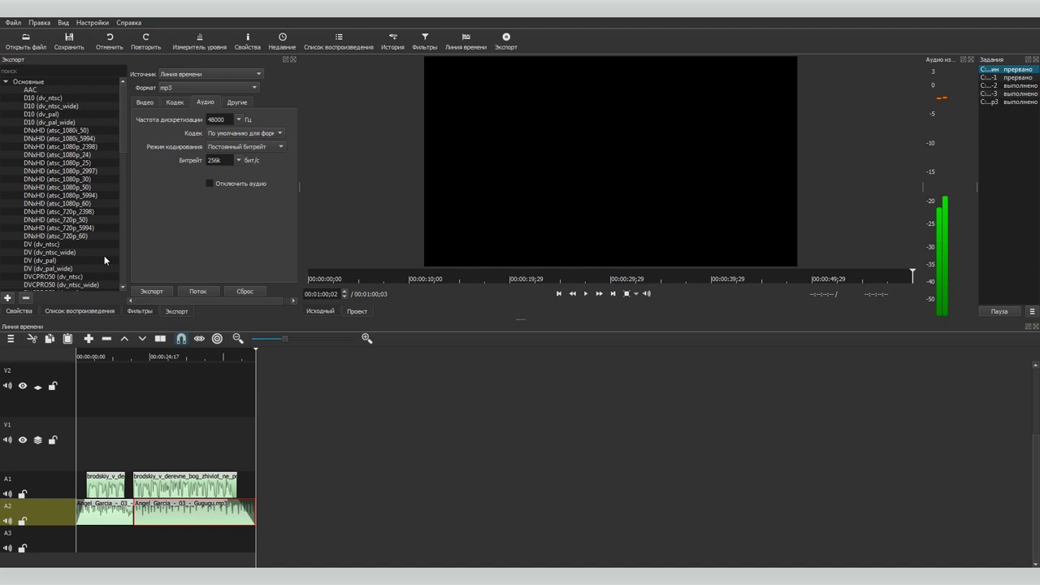
Step: Switch to Total Commander and play the exported скрин.mp3 file
key(alt+Tab)
double_click(278, 176)
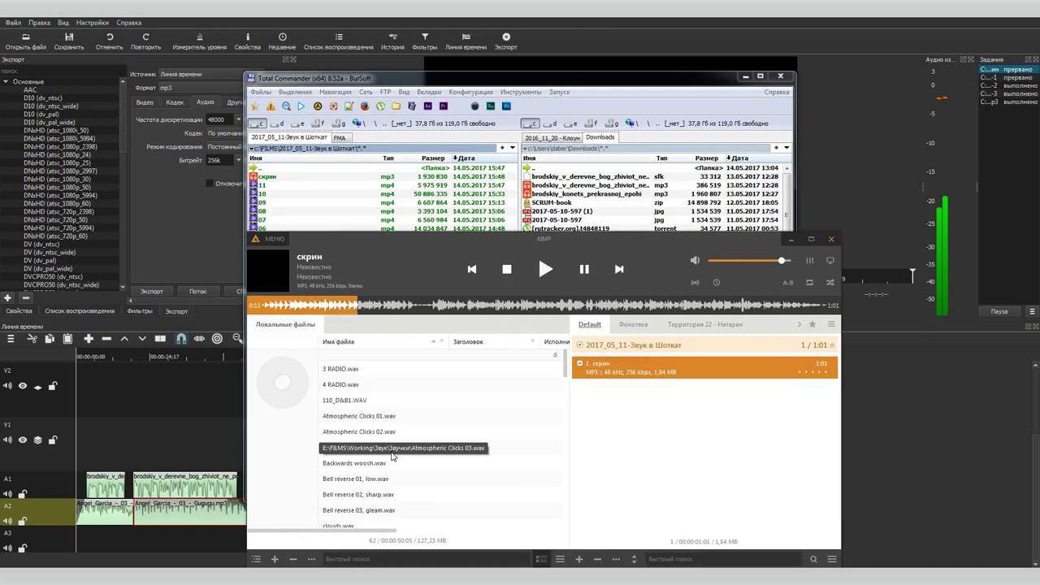